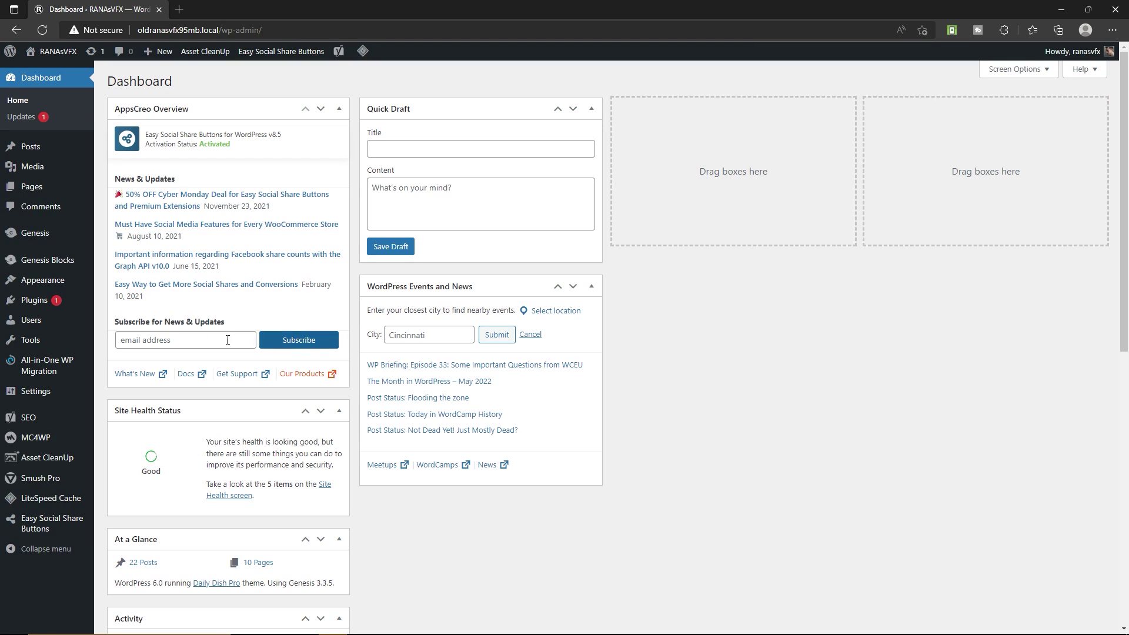
Search the plugin directory for 'ultimate members', then install and activate Ultimate Member
mouse_move(54, 305)
click(121, 318)
click(967, 119)
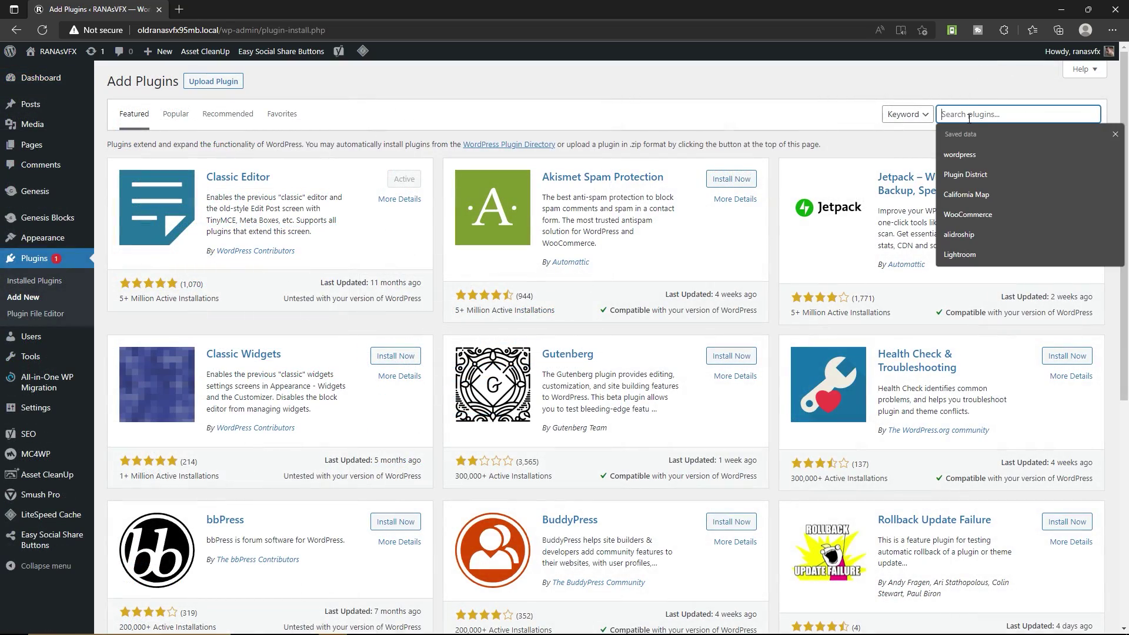
text(ultimate members)
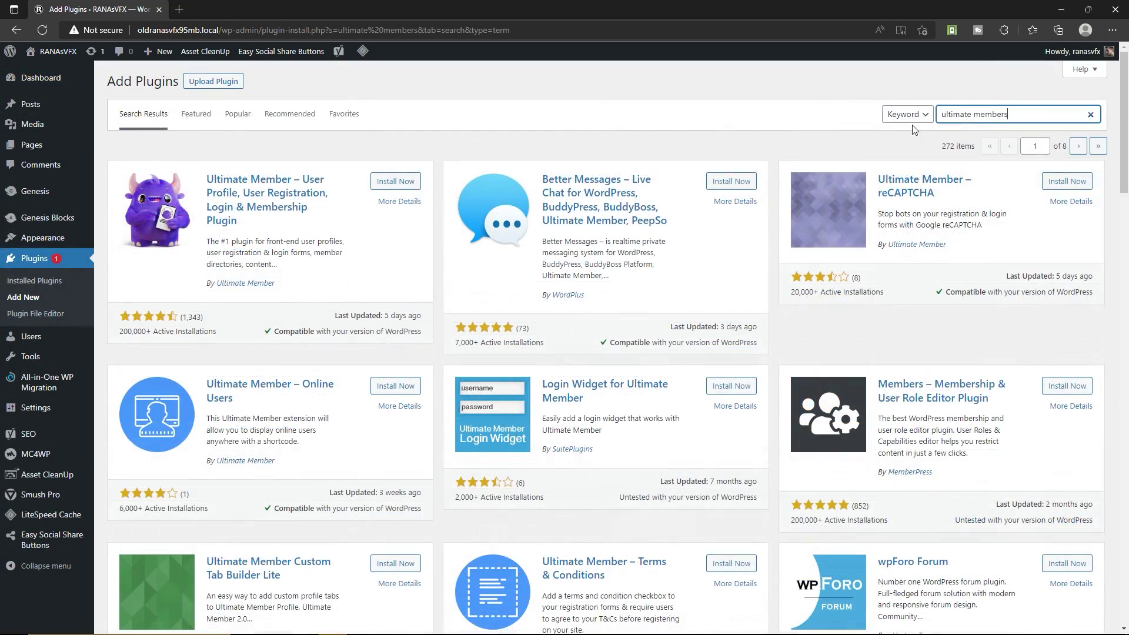
click(388, 183)
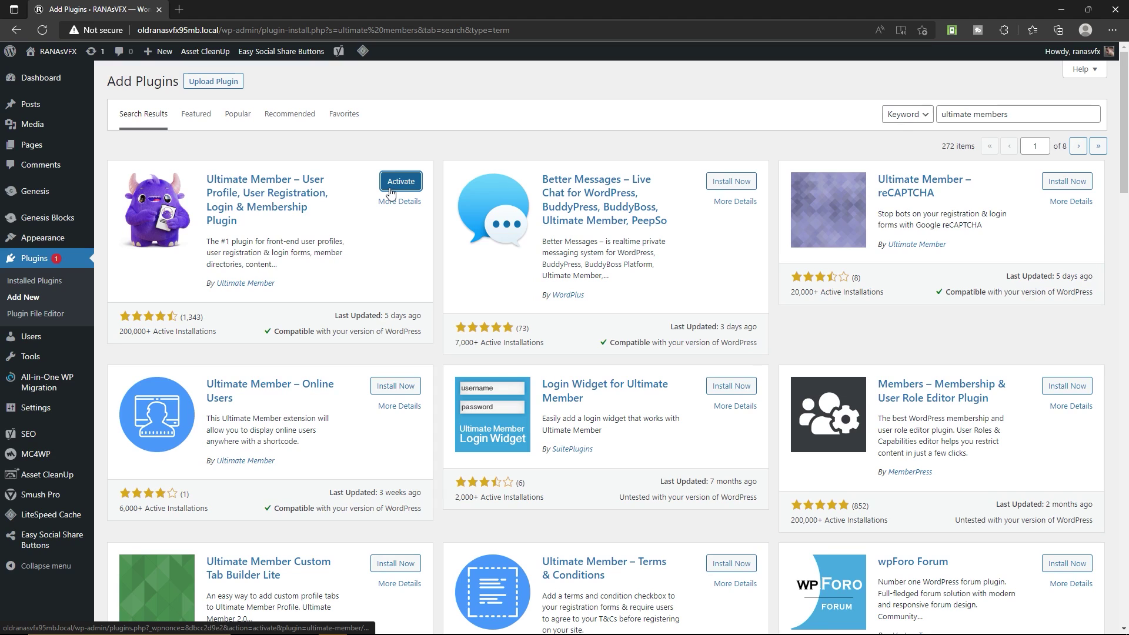
click(391, 190)
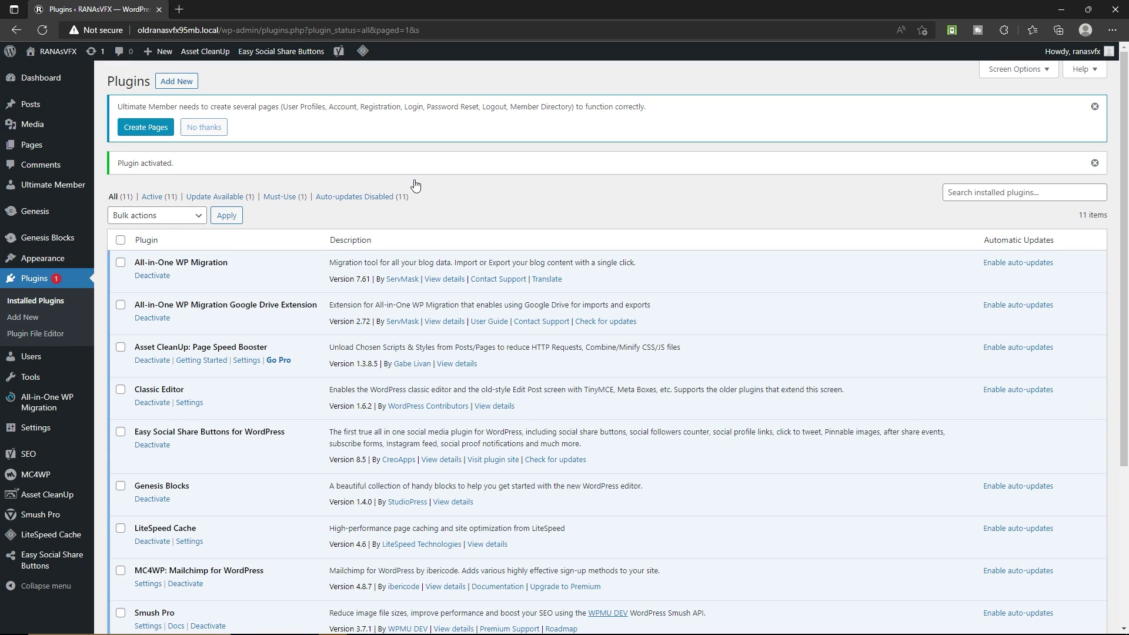
Create the pages Ultimate Member needs and bring up the All Pages list
click(145, 127)
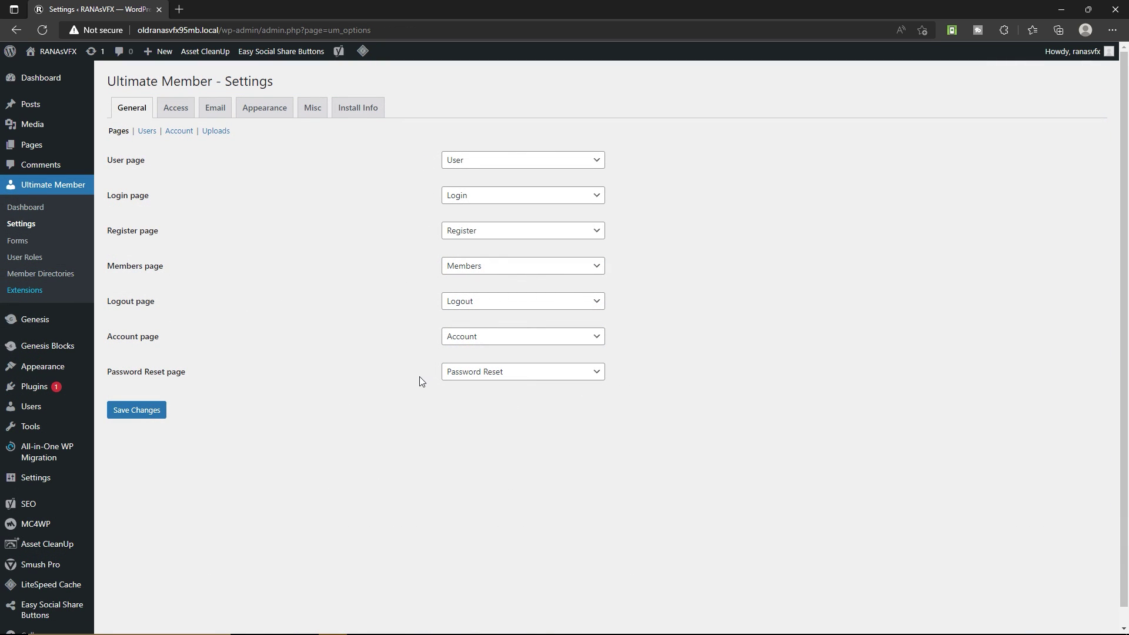
mouse_move(58, 148)
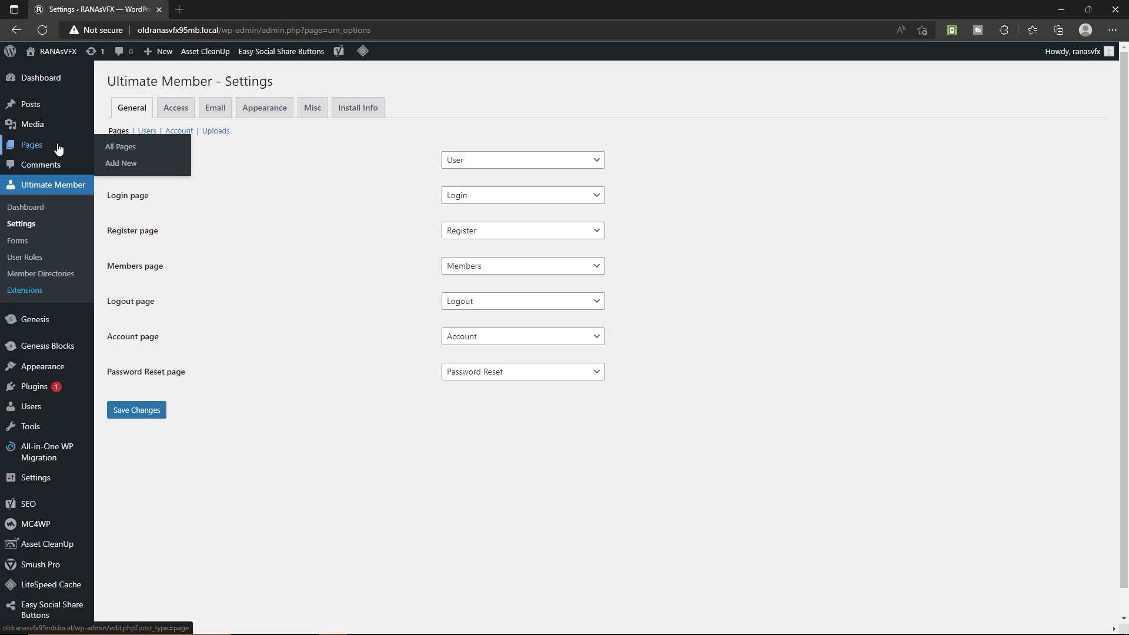
click(154, 150)
View the Register page in a new tab to check its sign-up form, then close it
scroll(263, 317, down, 3)
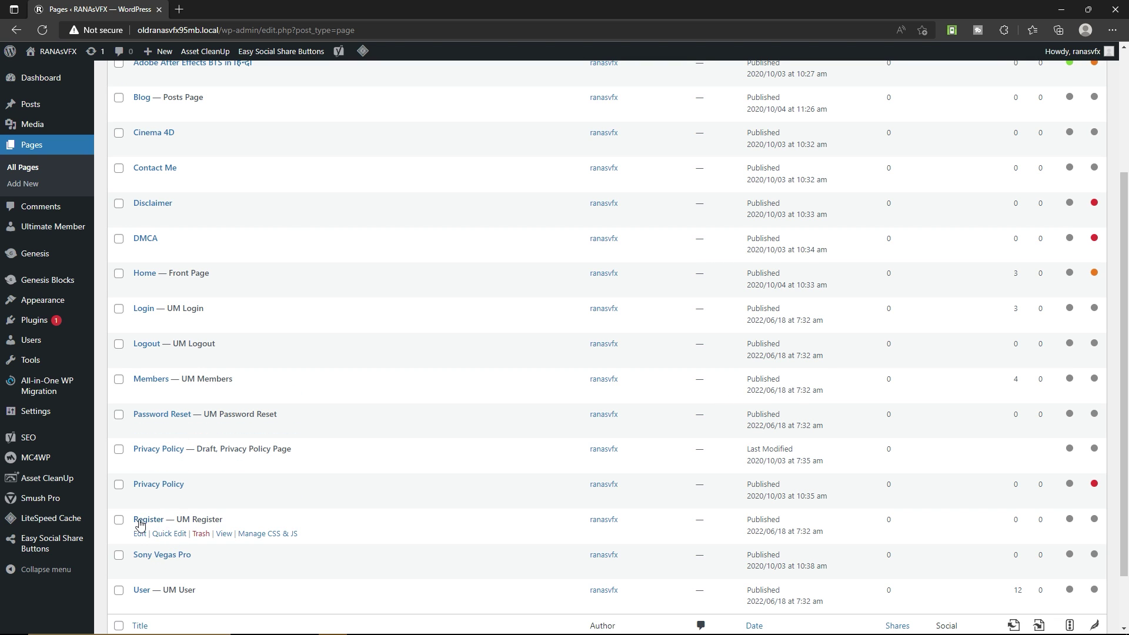
right_click(224, 533)
click(270, 316)
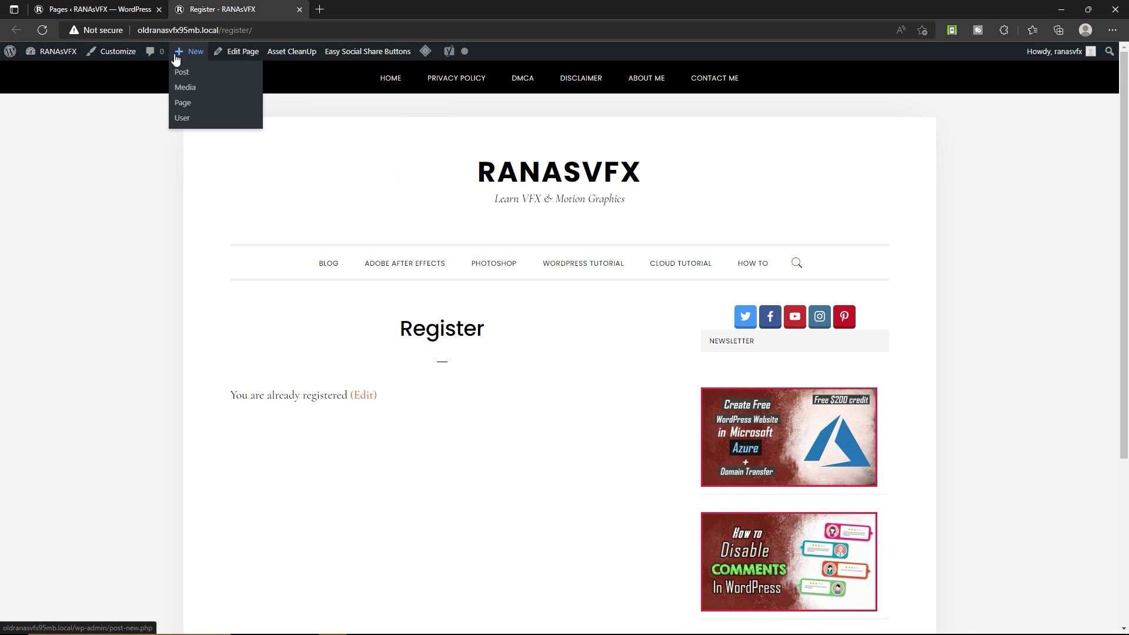
click(274, 30)
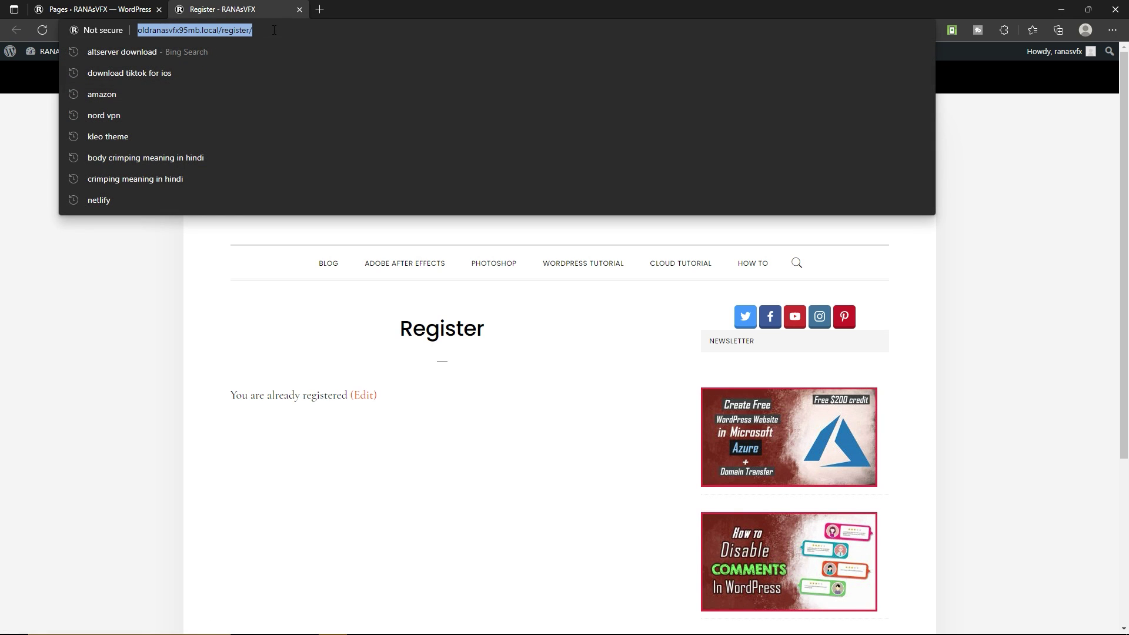
click(120, 345)
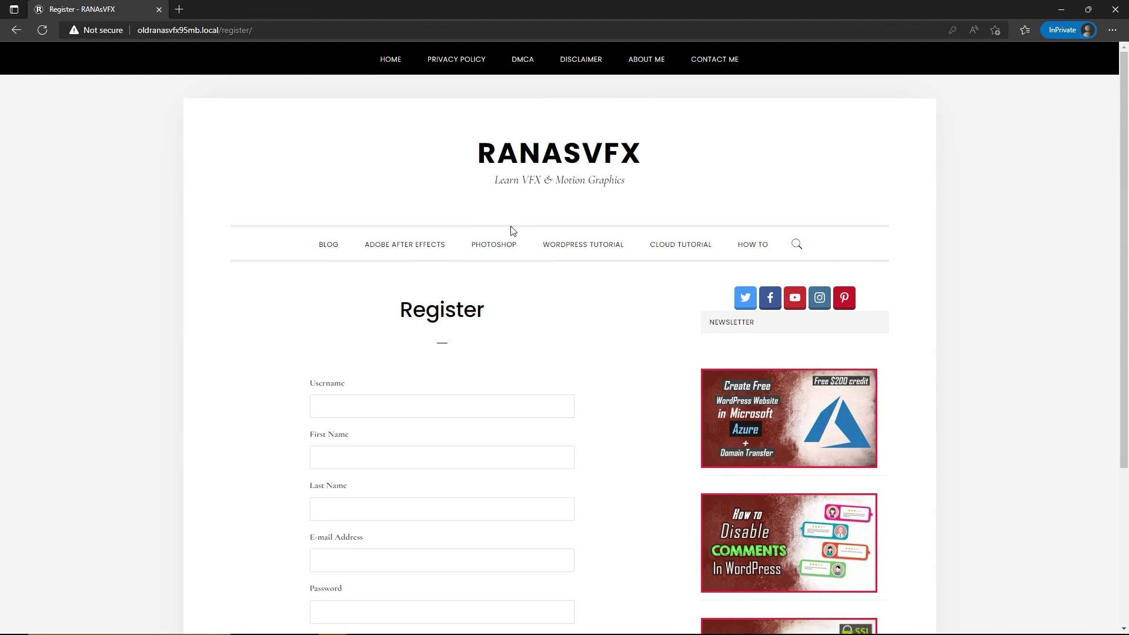
scroll(408, 229, down, 3)
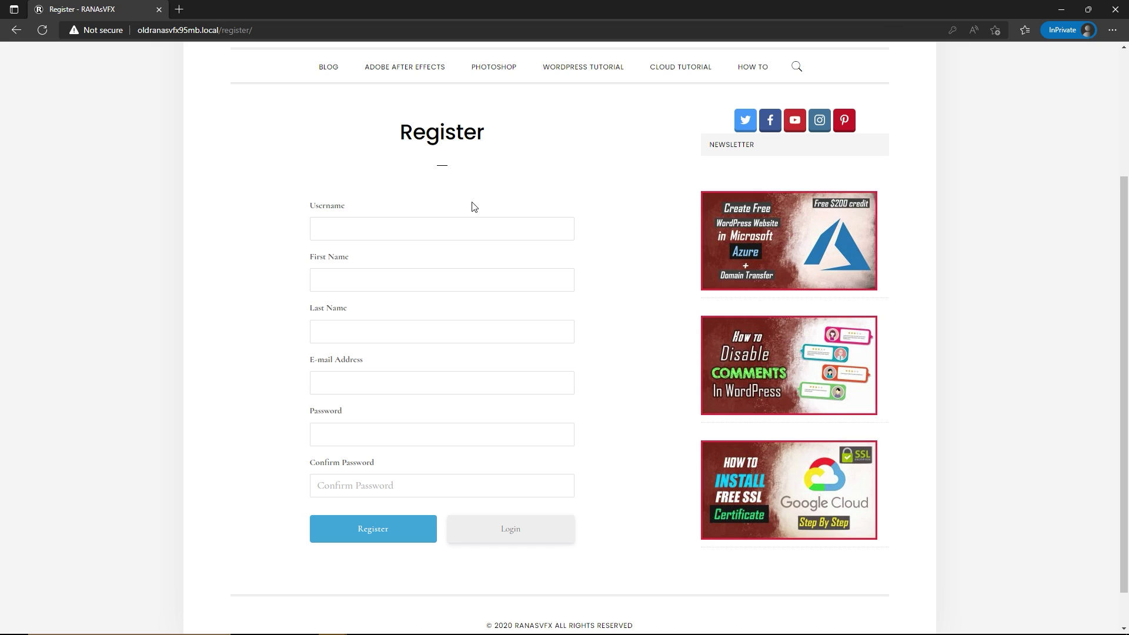
click(299, 10)
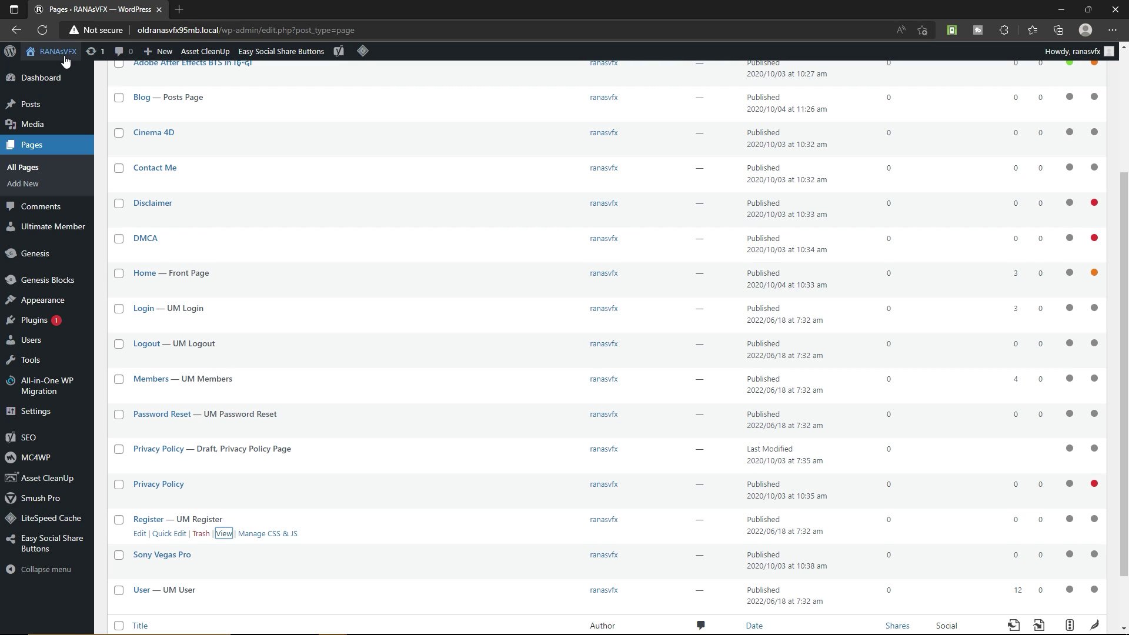
Open the site homepage in a new tab and edit Menu_2 in the Customizer
mouse_move(55, 57)
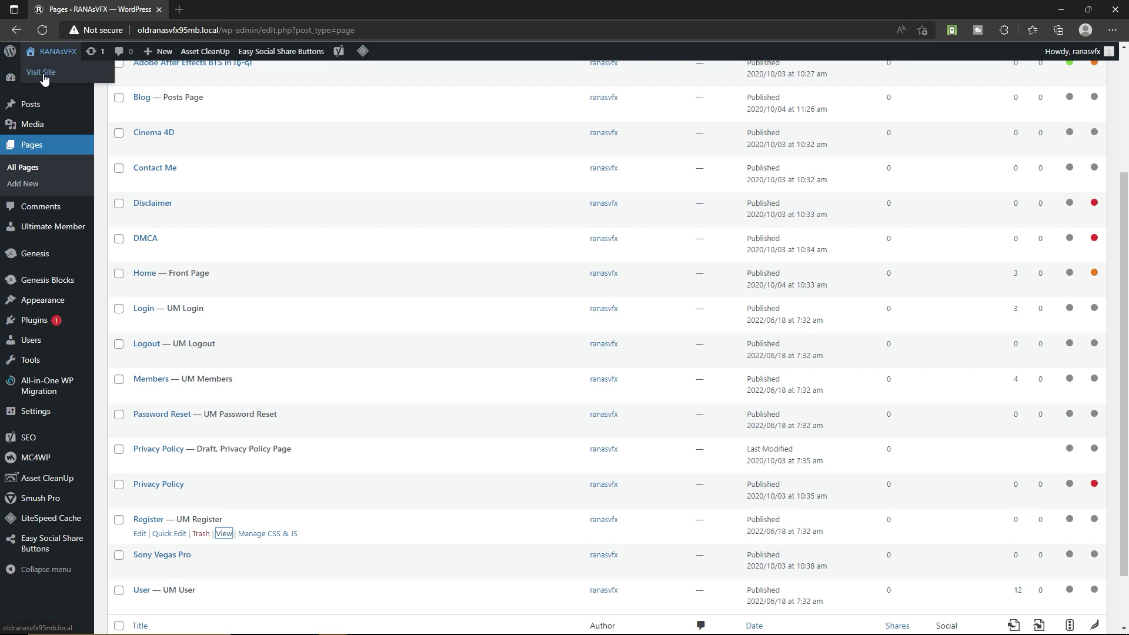
right_click(42, 74)
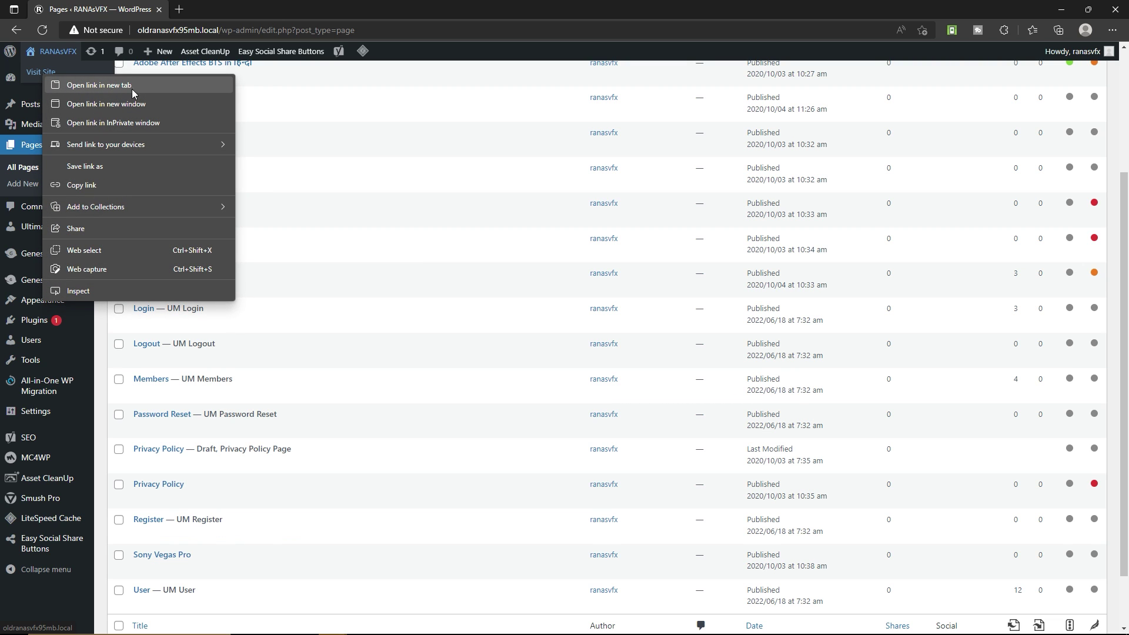
click(149, 85)
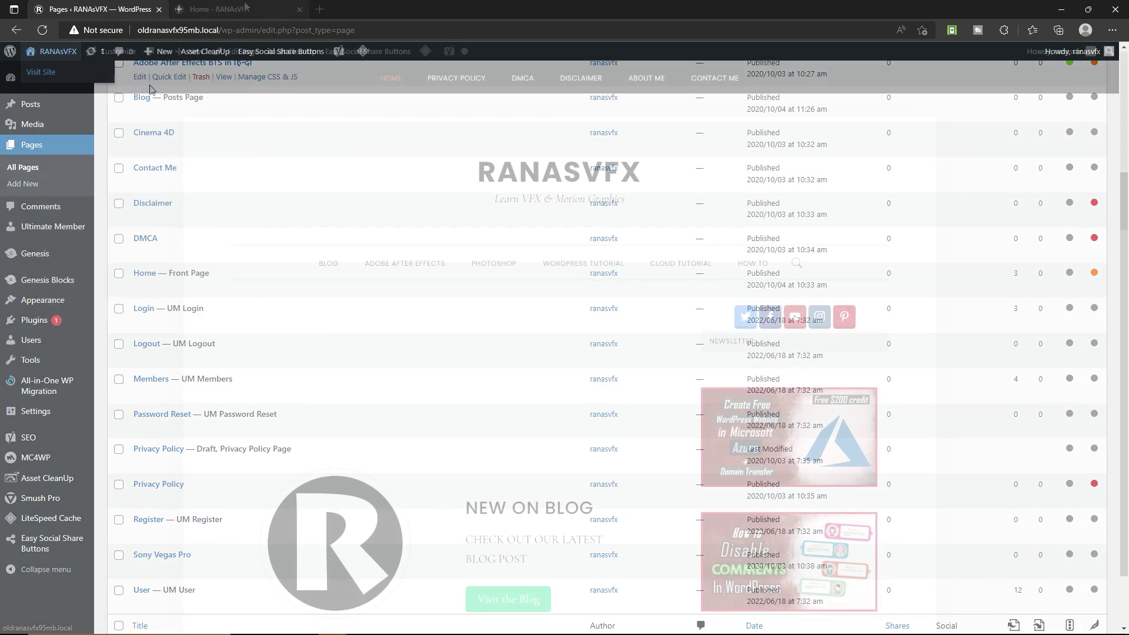
click(245, 1)
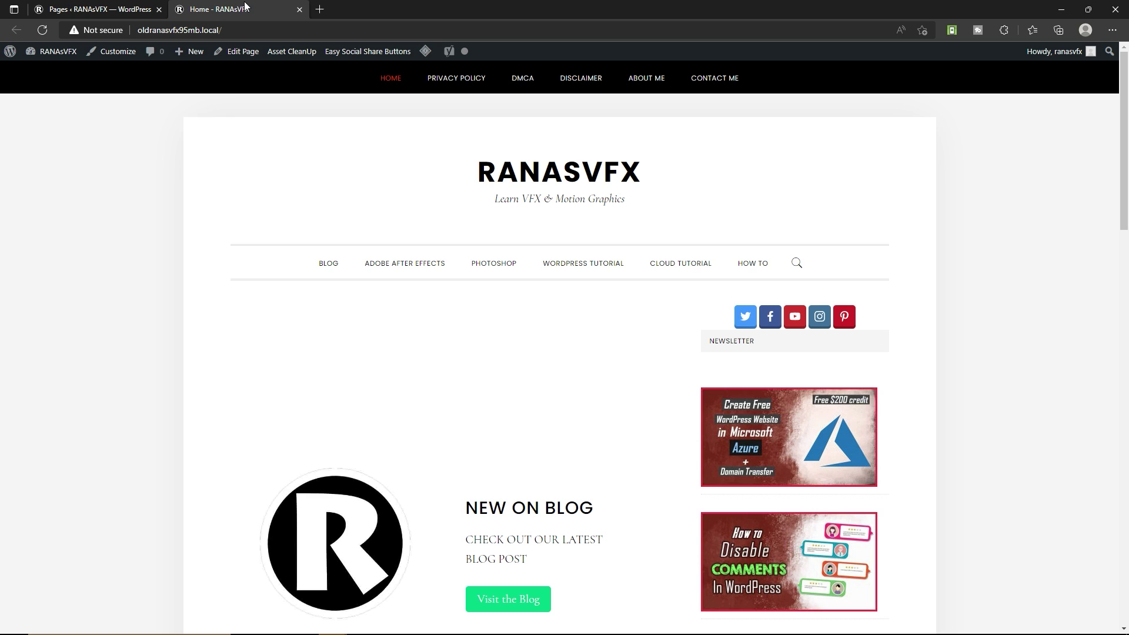
click(123, 55)
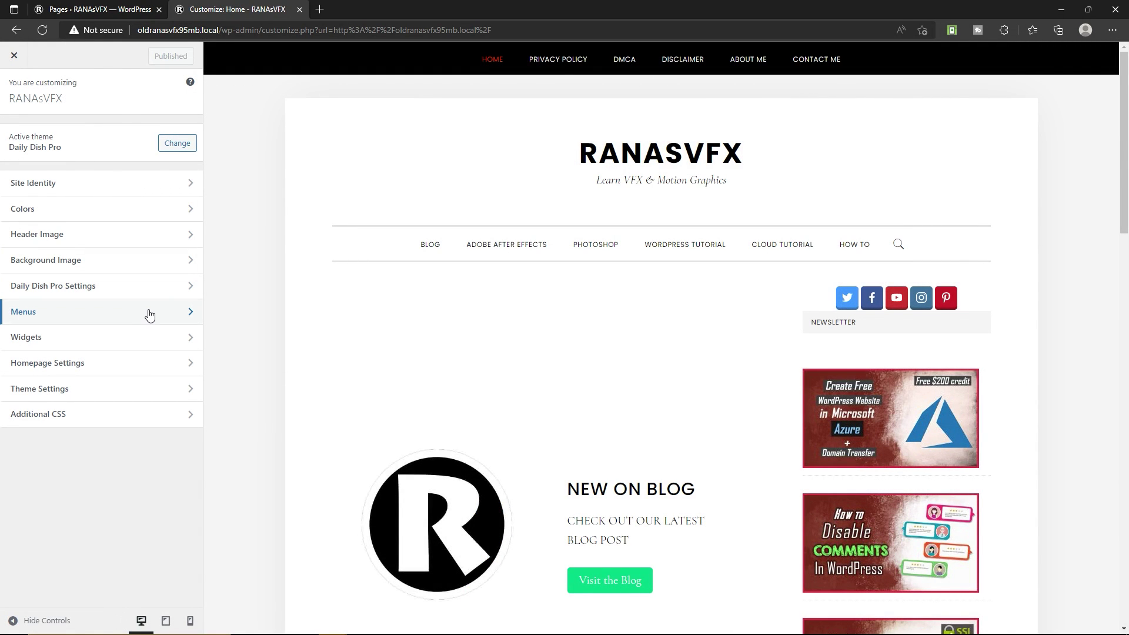
click(149, 315)
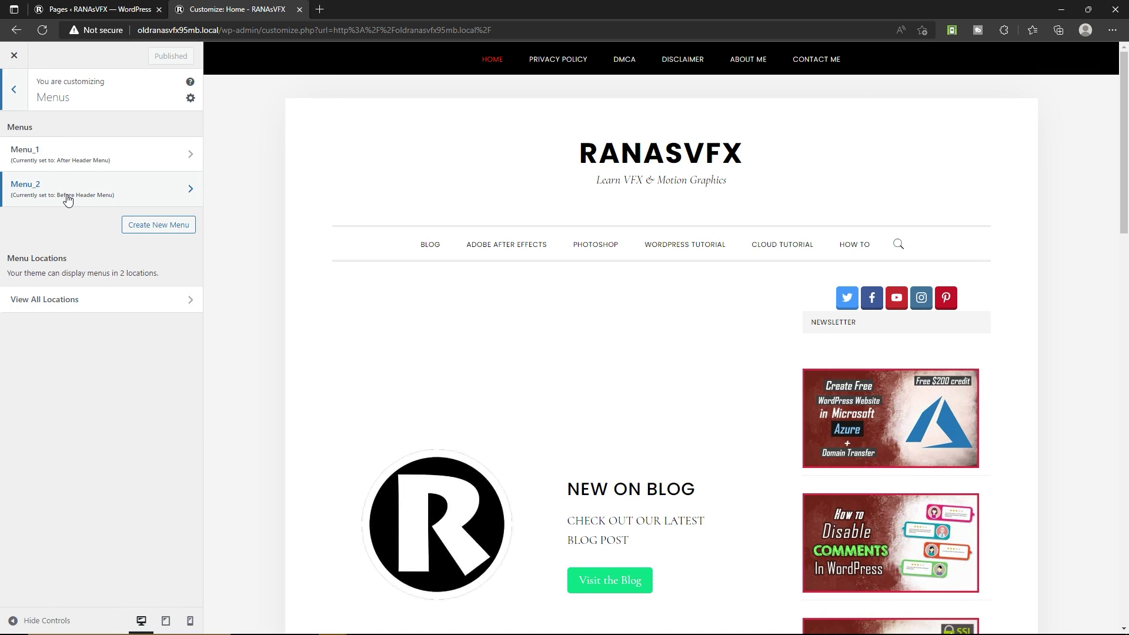
click(131, 188)
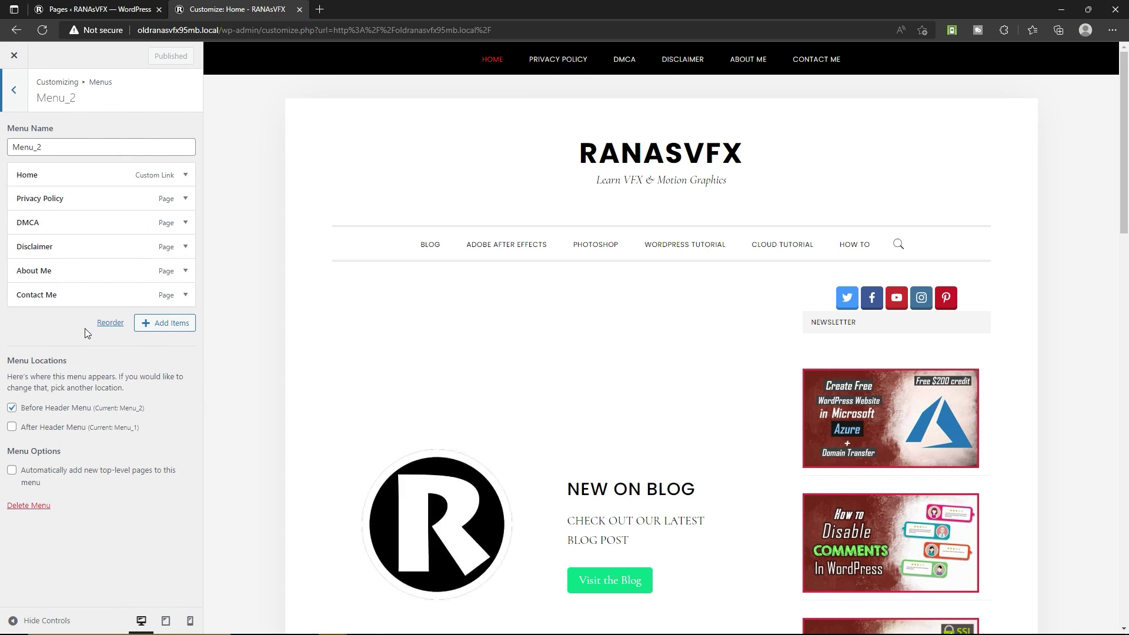
Add the Register, Login, Account and Logout pages to Menu_2 and publish
click(164, 330)
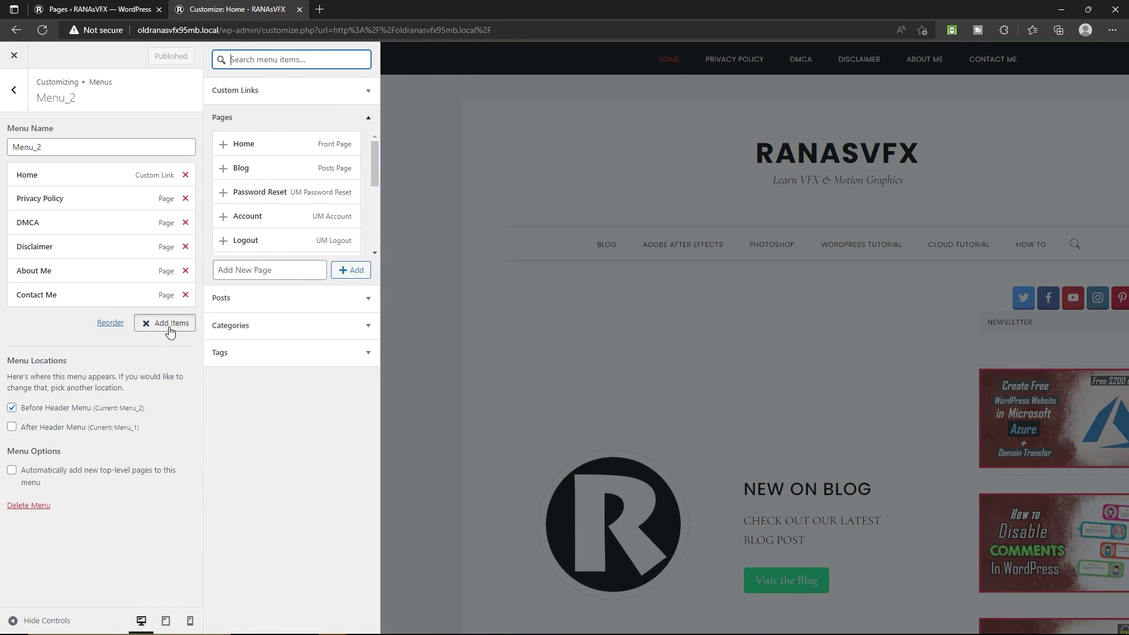
click(369, 120)
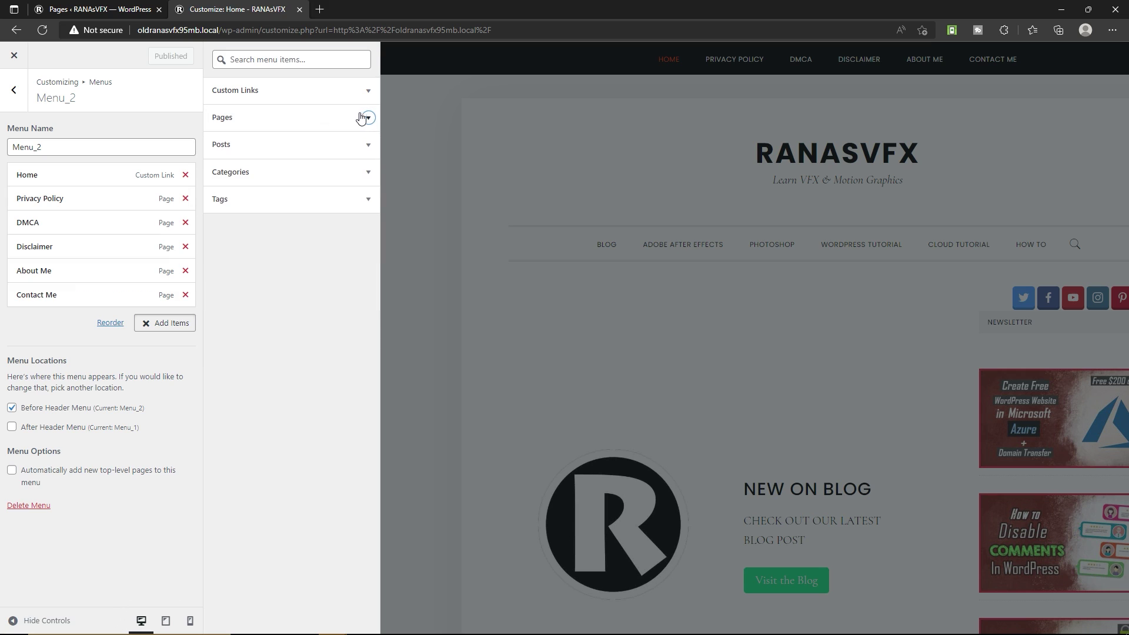
click(368, 121)
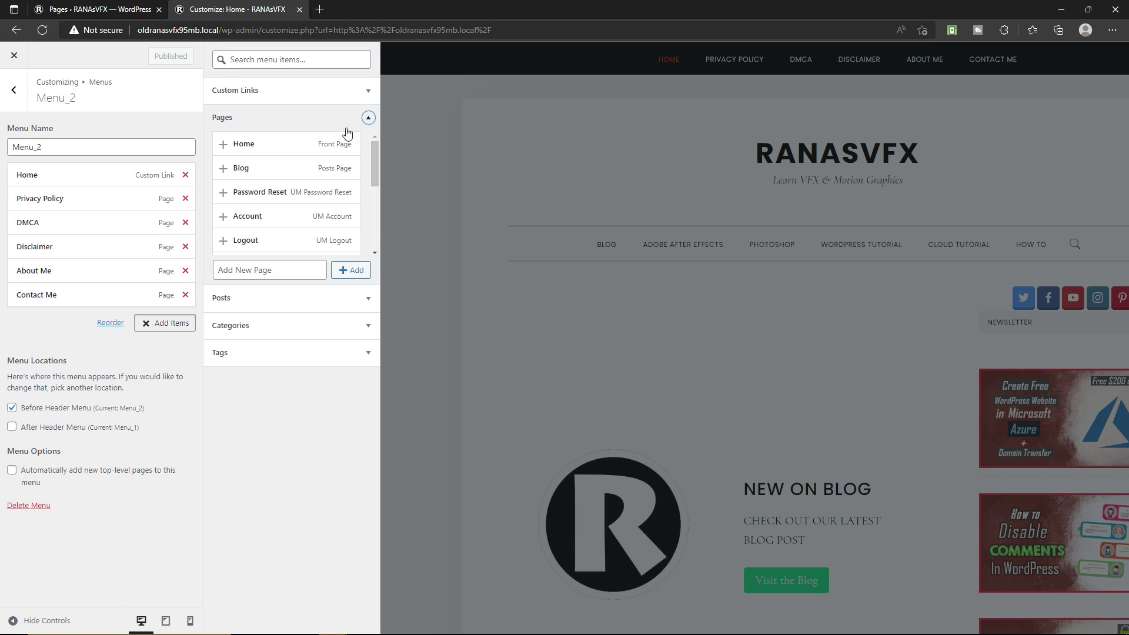
scroll(266, 183, down, 2)
scroll(266, 182, down, 1)
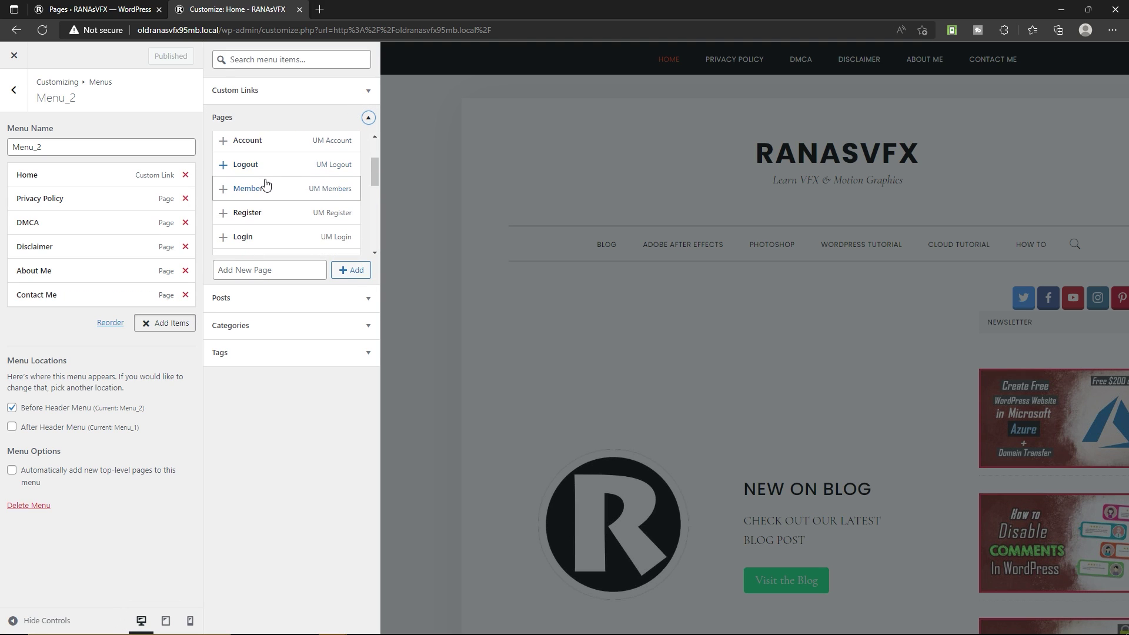
click(223, 213)
click(223, 238)
scroll(276, 224, up, 2)
click(223, 188)
double_click(223, 213)
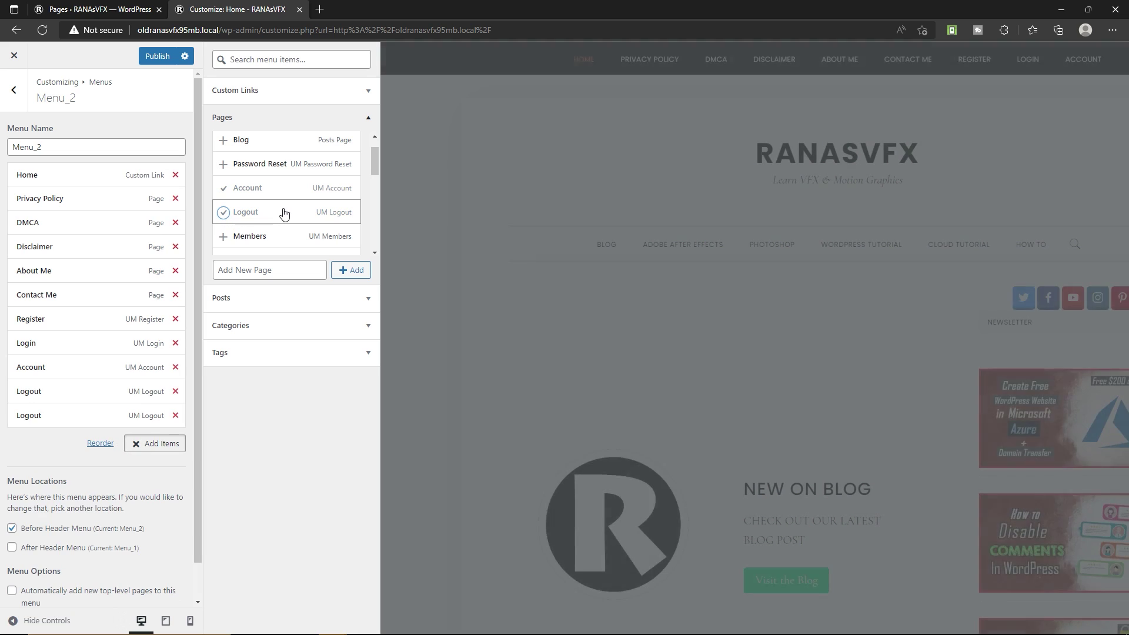
click(159, 57)
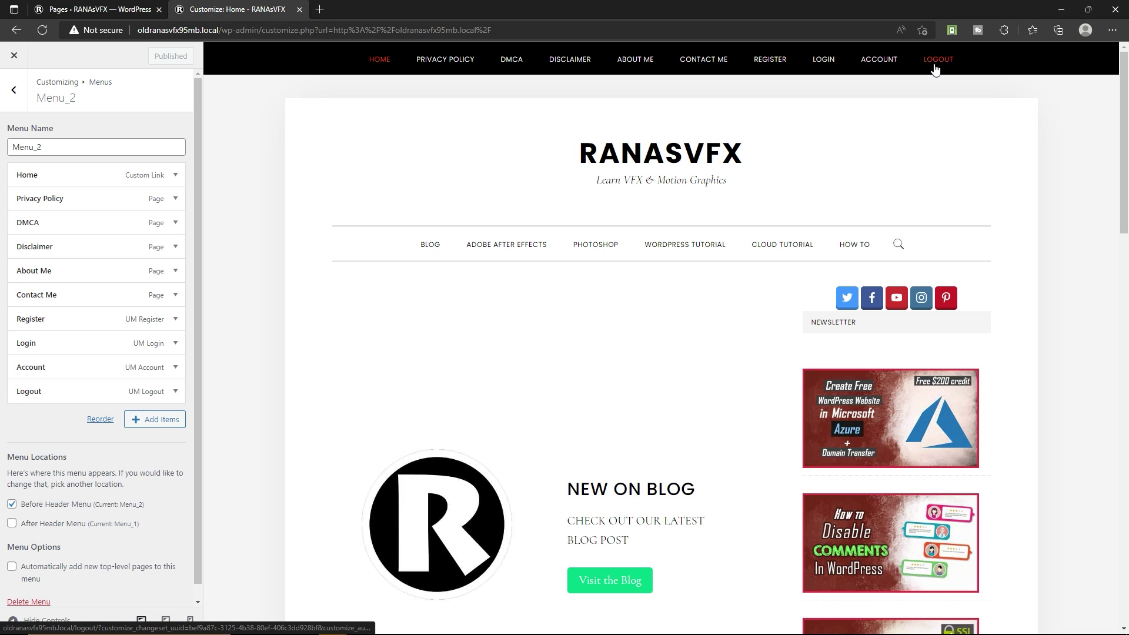
click(86, 4)
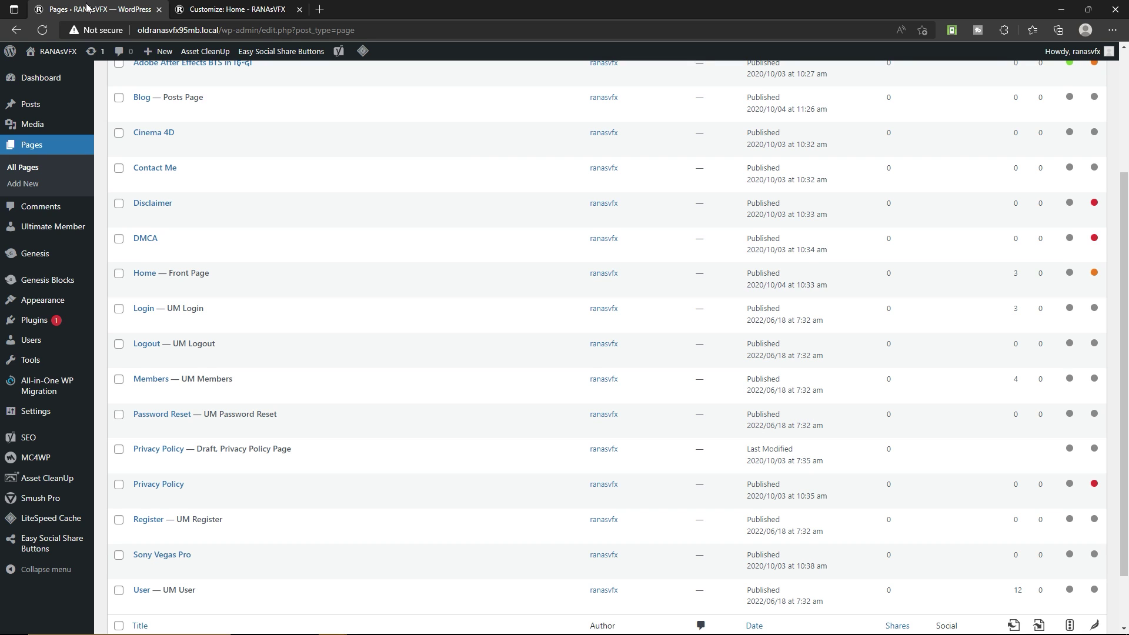
Load Menu_2 in the Appearance > Menus editor
mouse_move(66, 305)
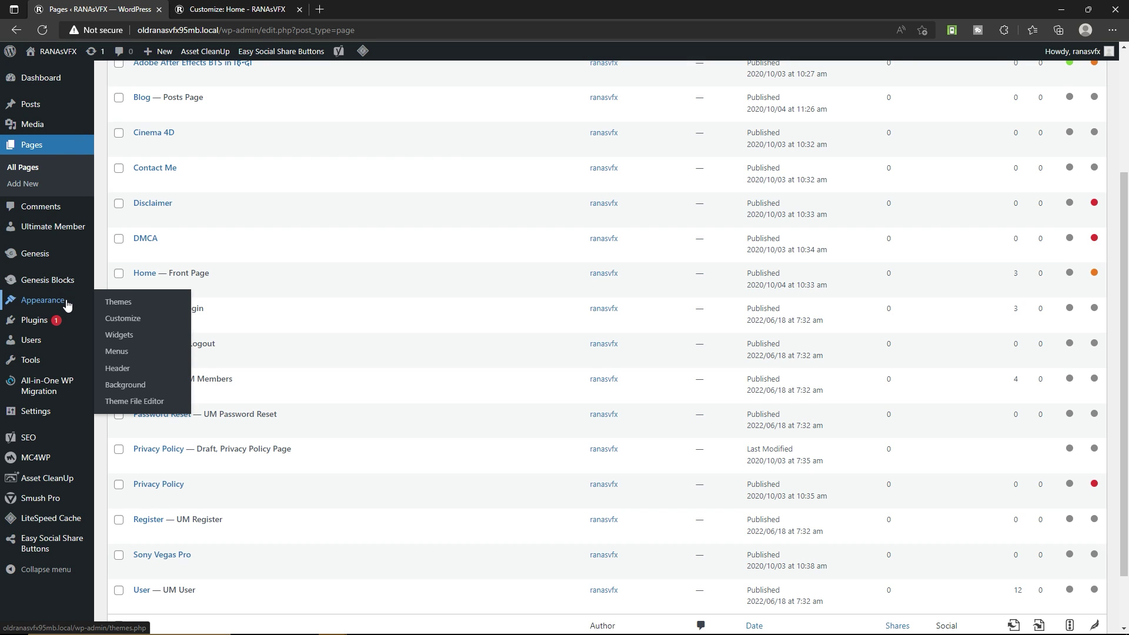
click(117, 351)
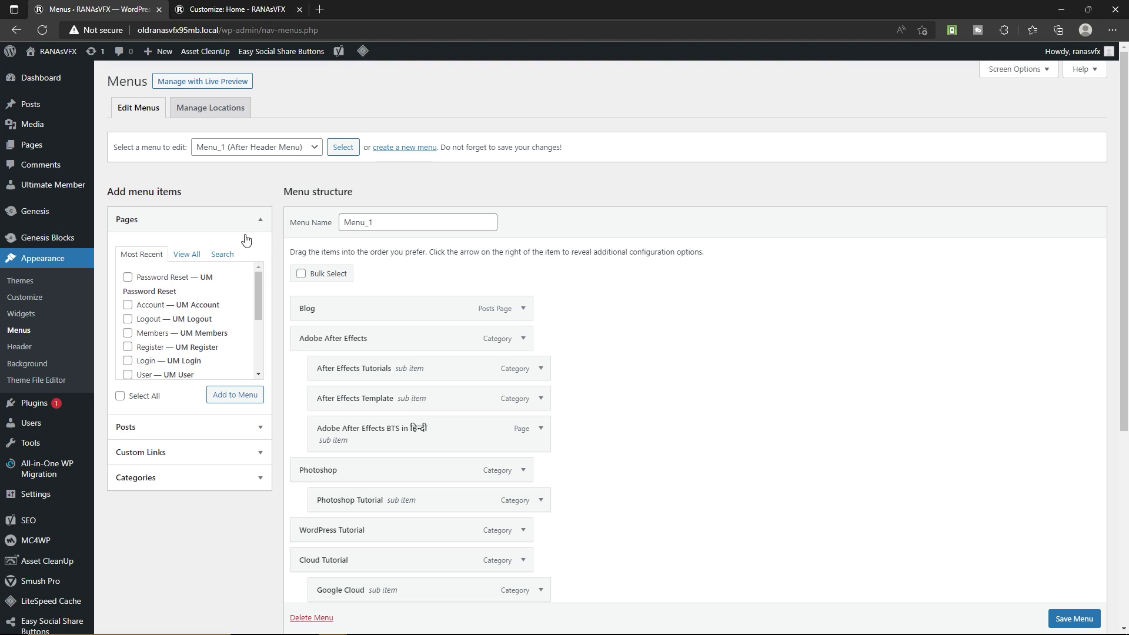
click(298, 152)
click(284, 176)
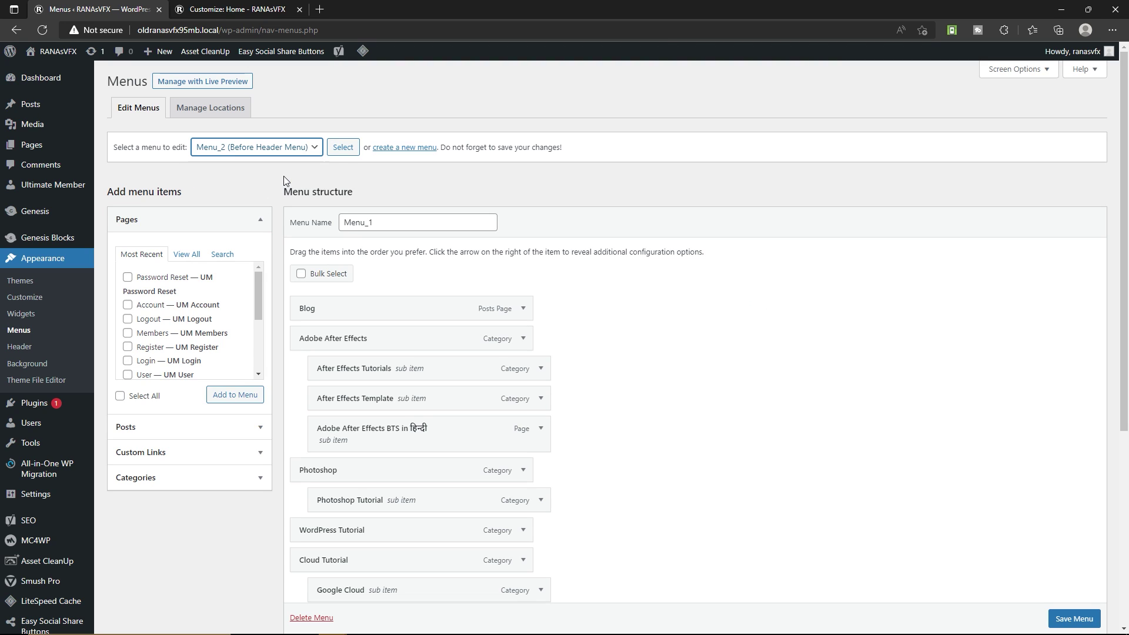
click(342, 152)
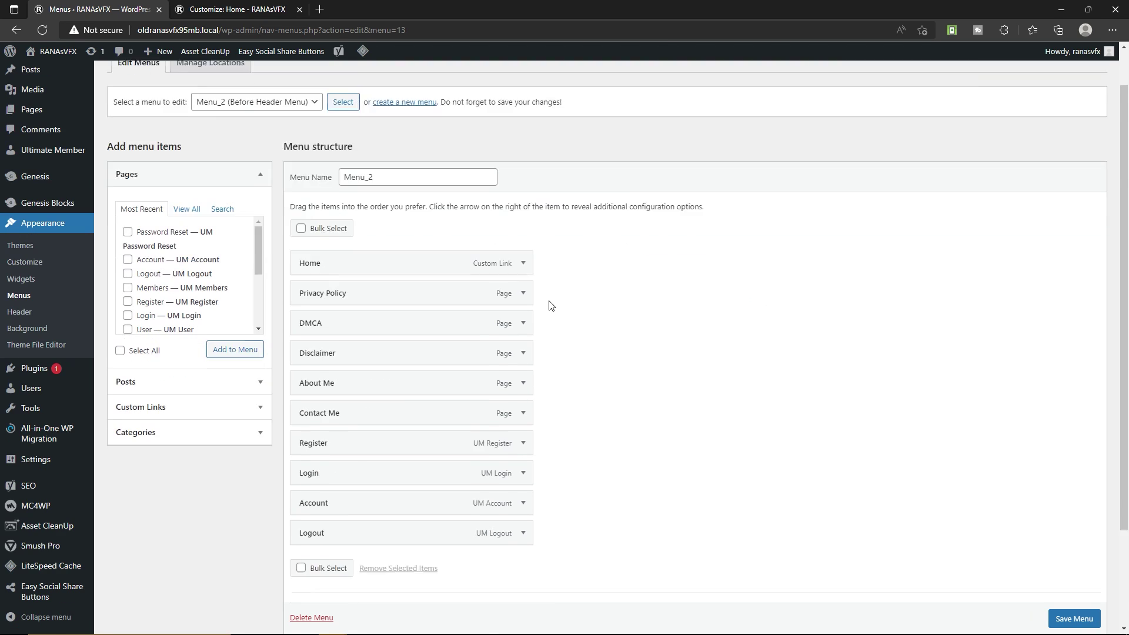
scroll(553, 306, down, 3)
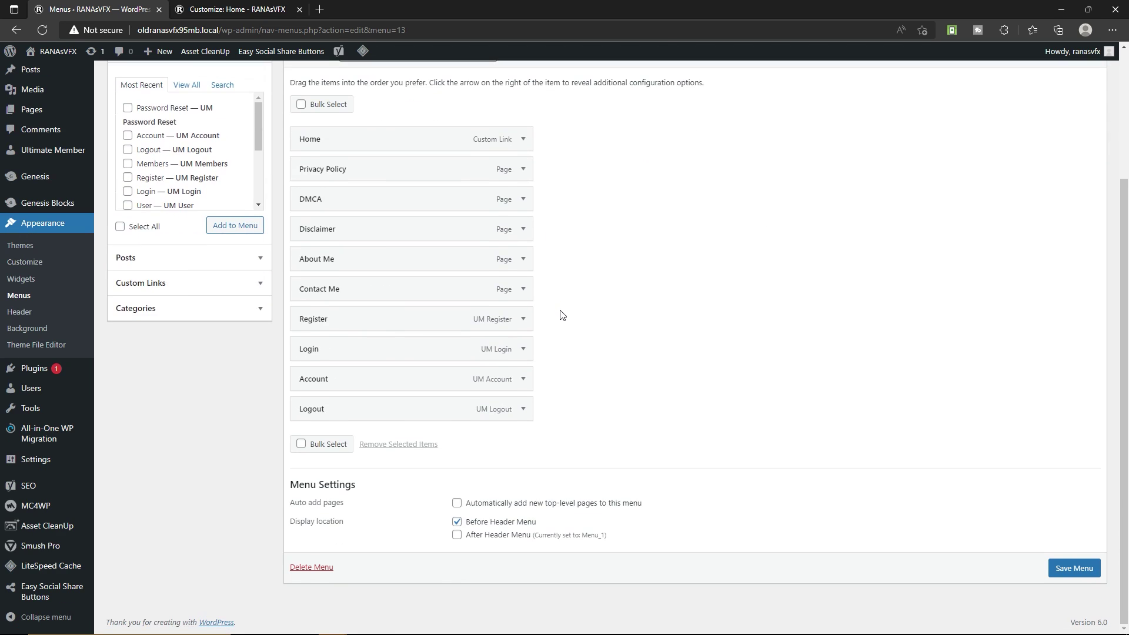
Make the Register and Login menu items visible only to logged-out users
click(523, 319)
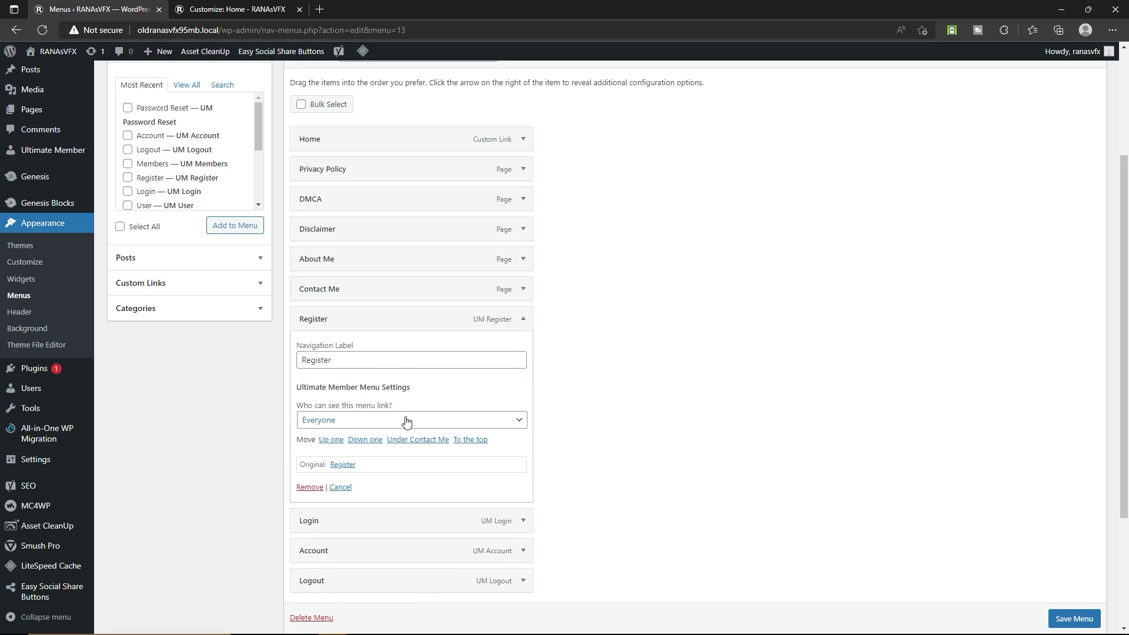
click(374, 421)
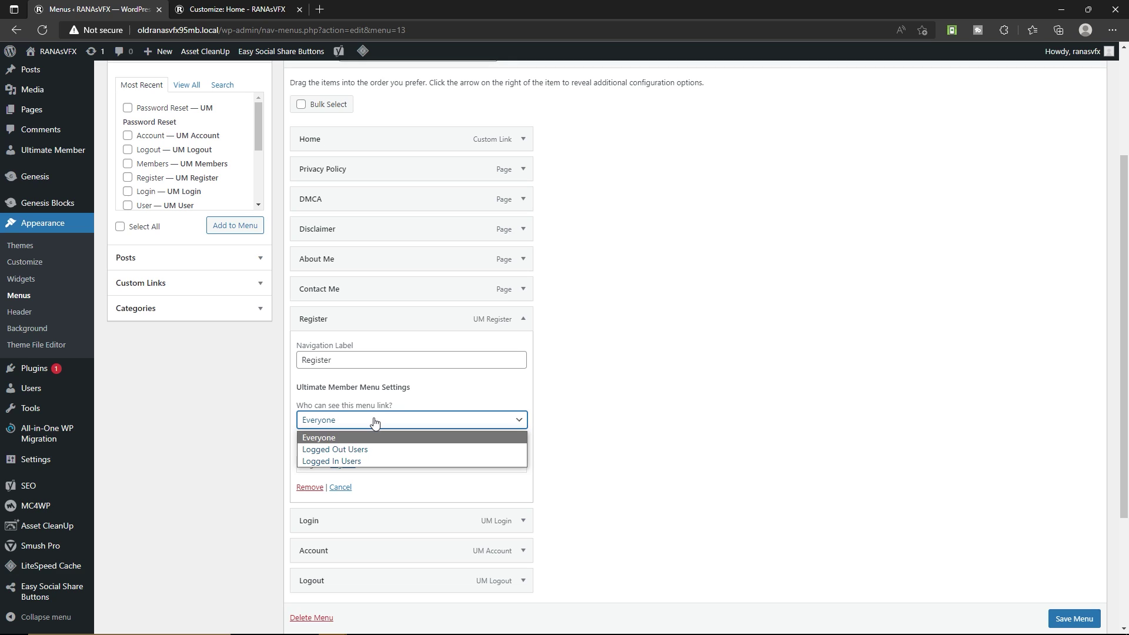
click(370, 450)
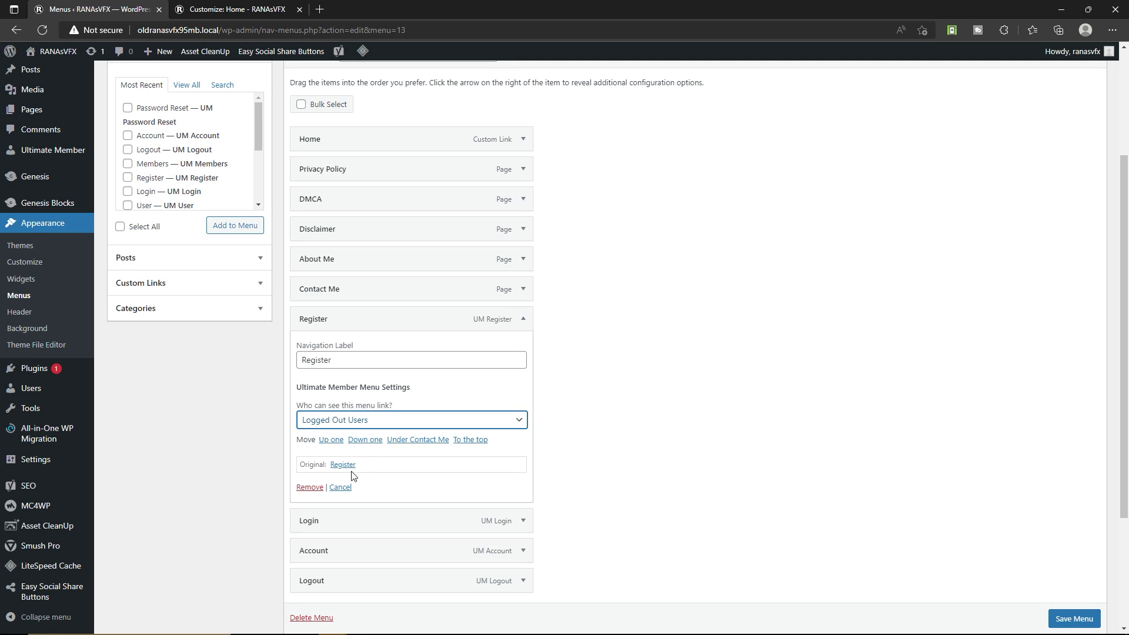
click(523, 319)
click(523, 349)
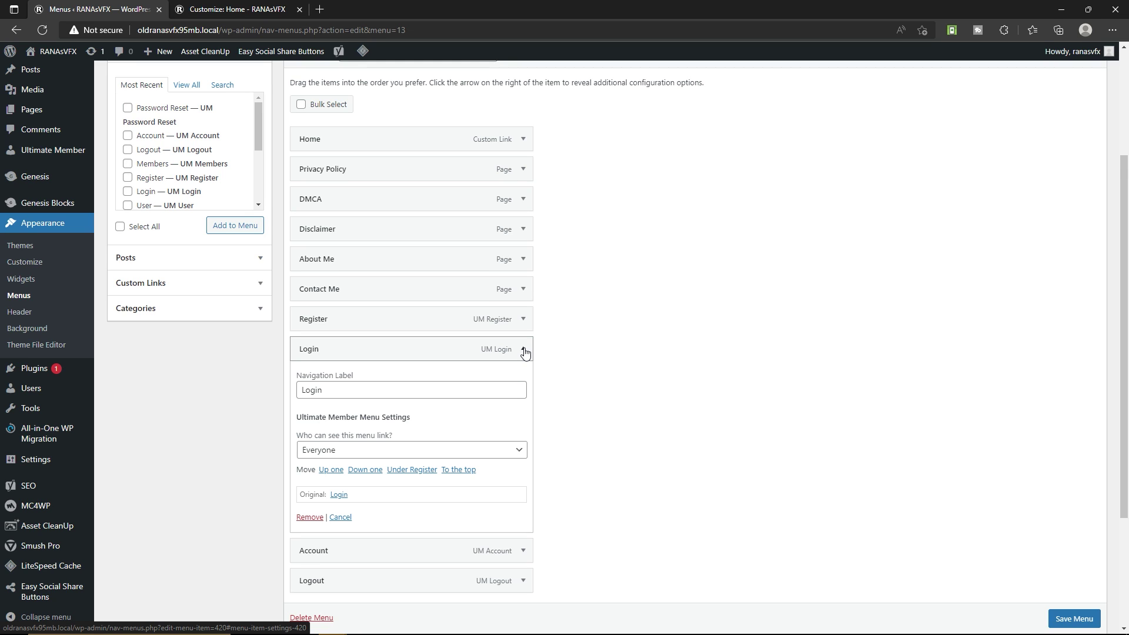
scroll(525, 353, down, 3)
click(352, 280)
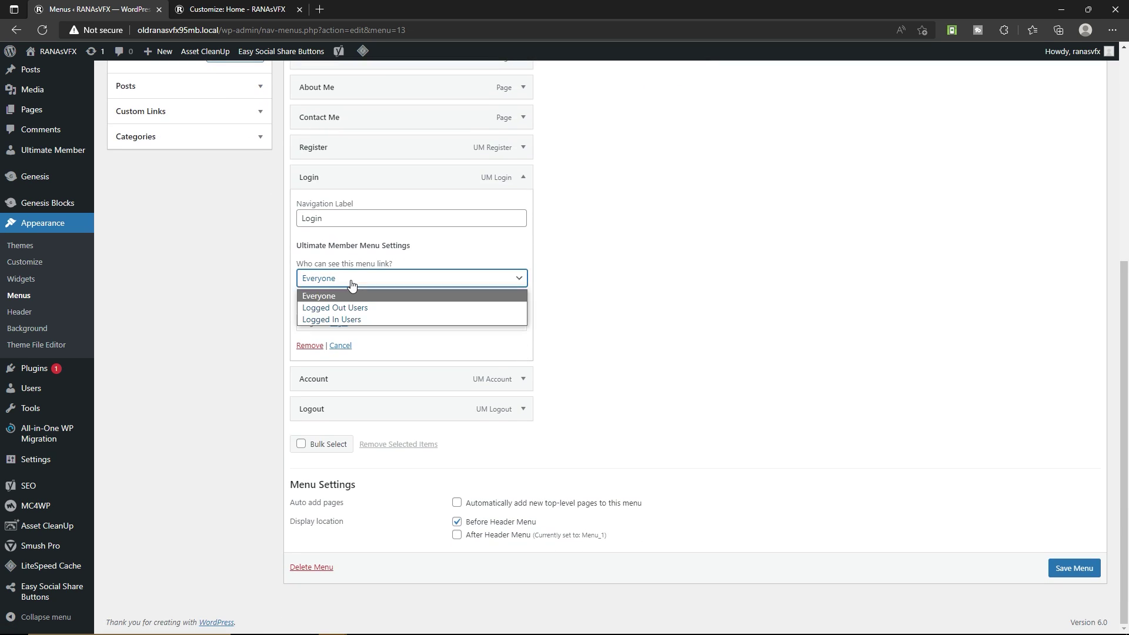
click(335, 307)
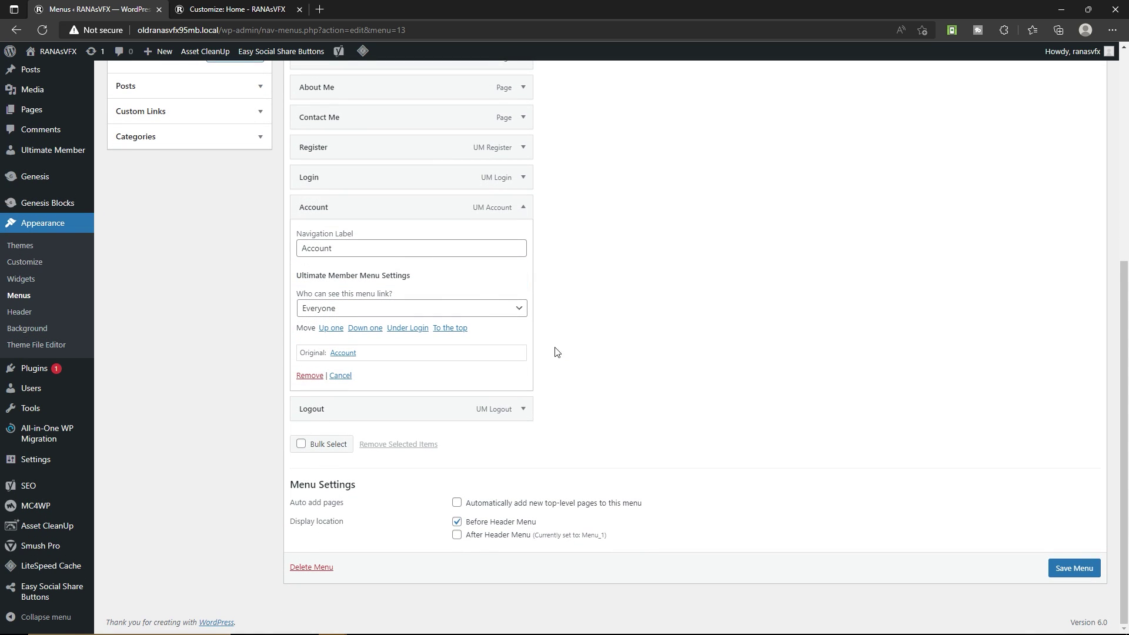
Limit the Account and Logout items to logged-in Subscribers and save the menu
click(477, 308)
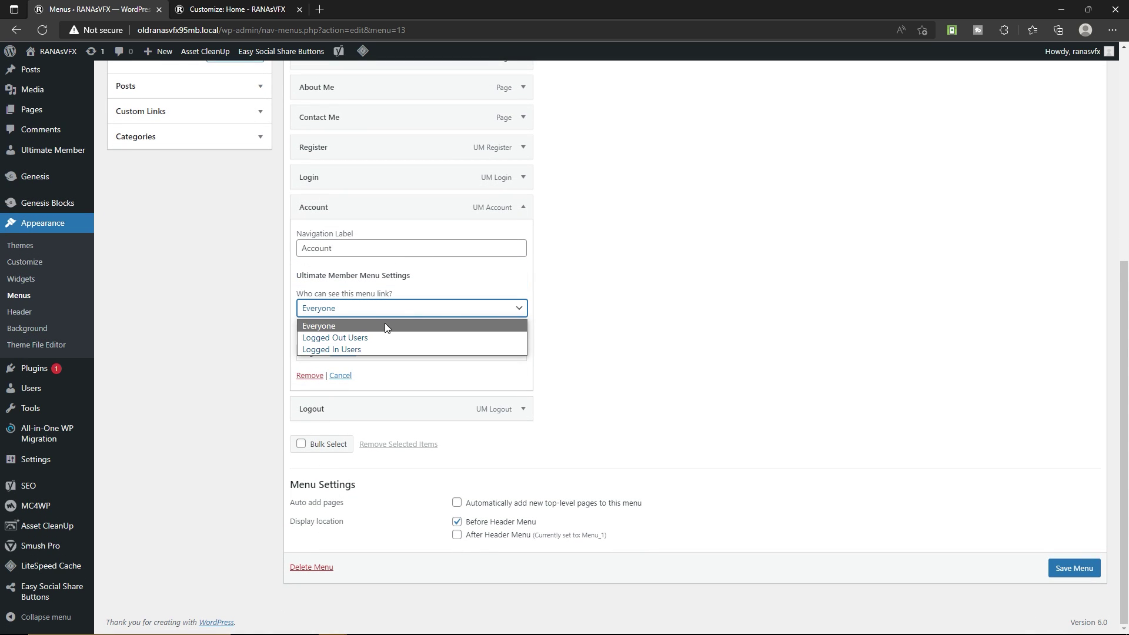
click(413, 349)
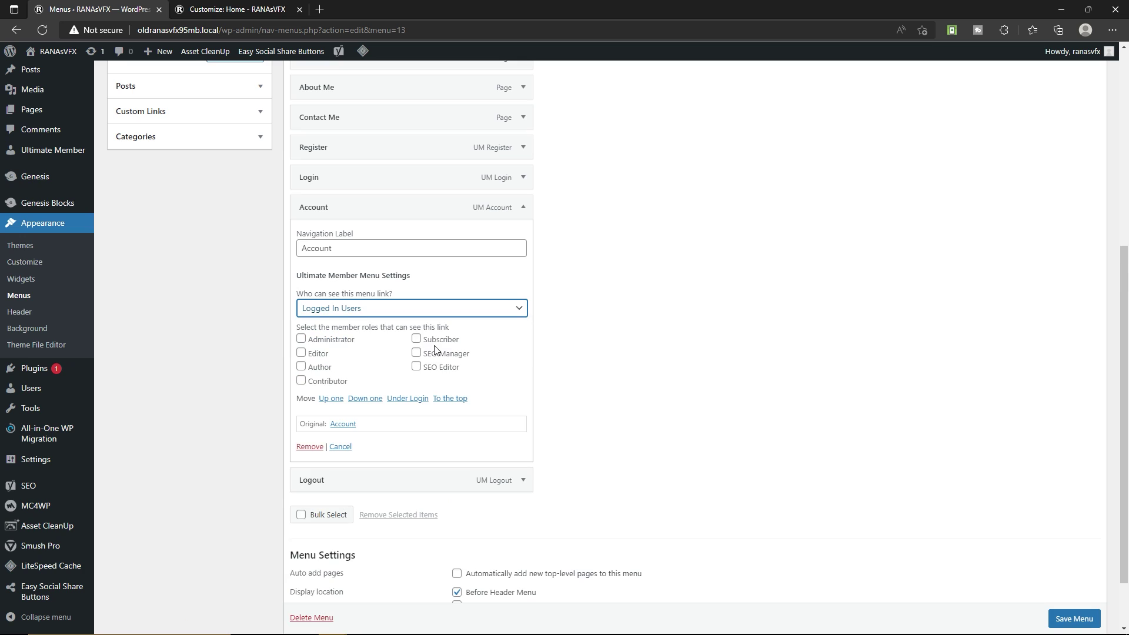
click(424, 342)
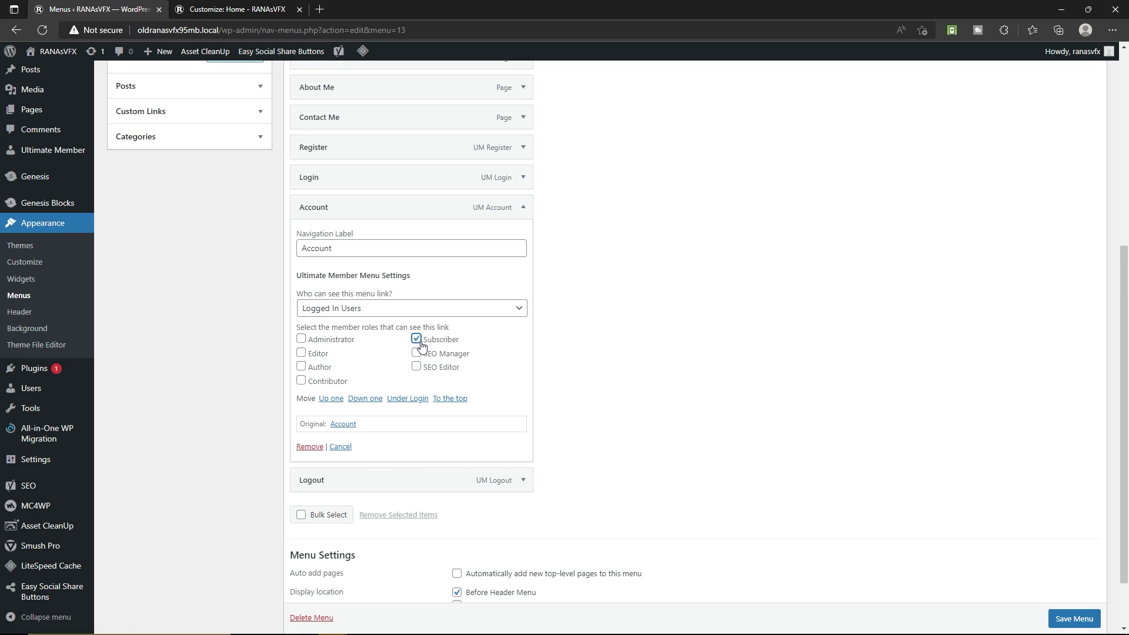
click(524, 208)
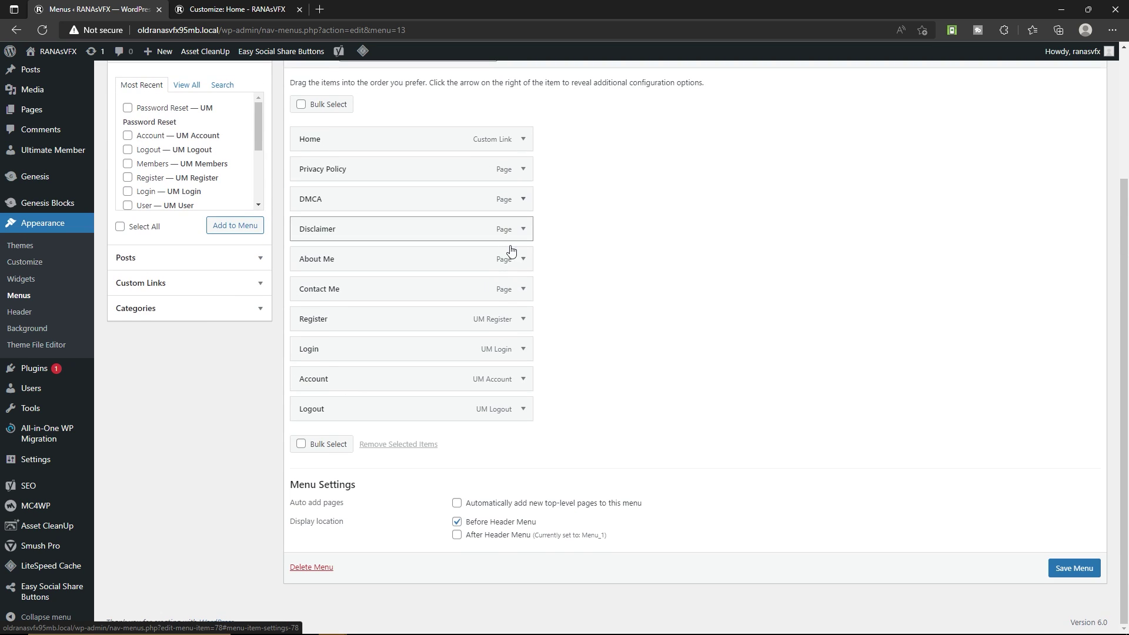
click(523, 409)
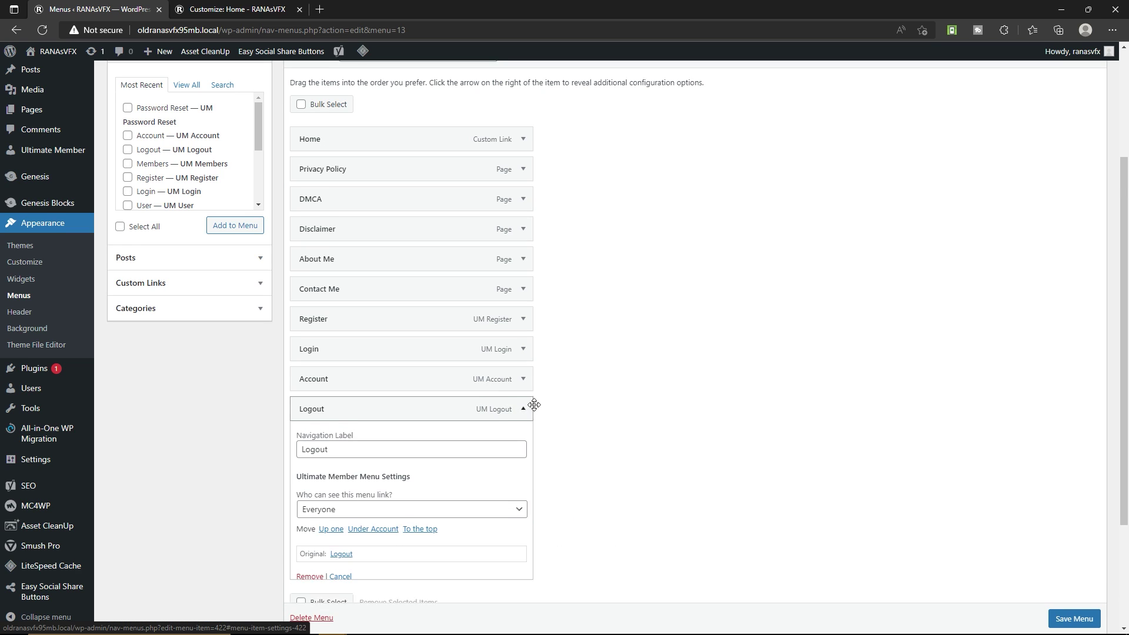
scroll(552, 395, down, 3)
click(359, 345)
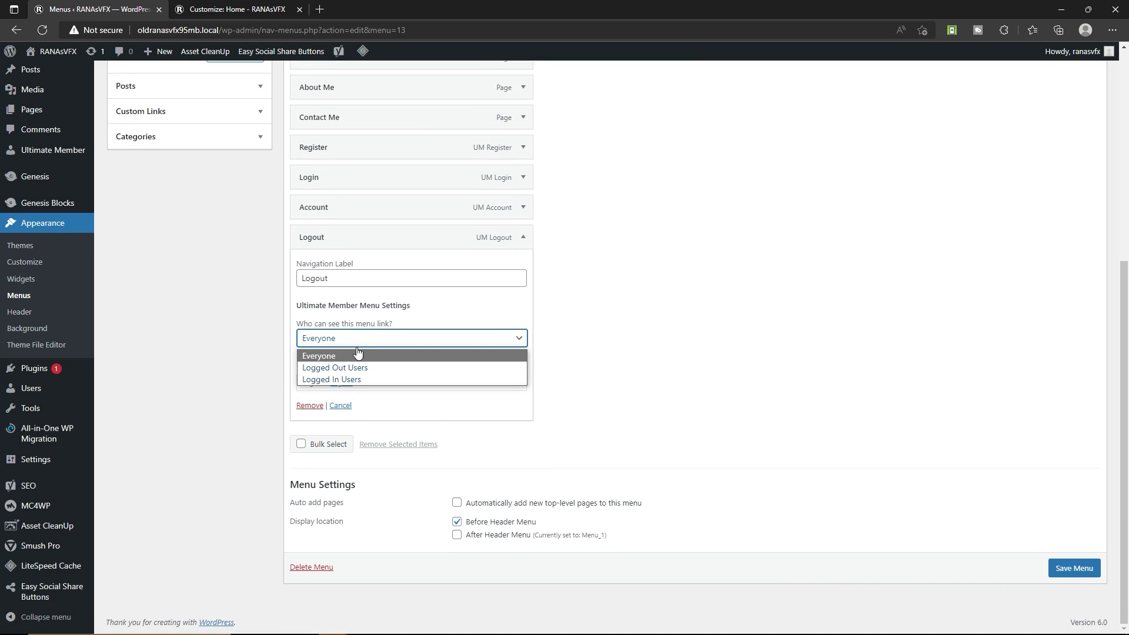
click(405, 380)
click(417, 369)
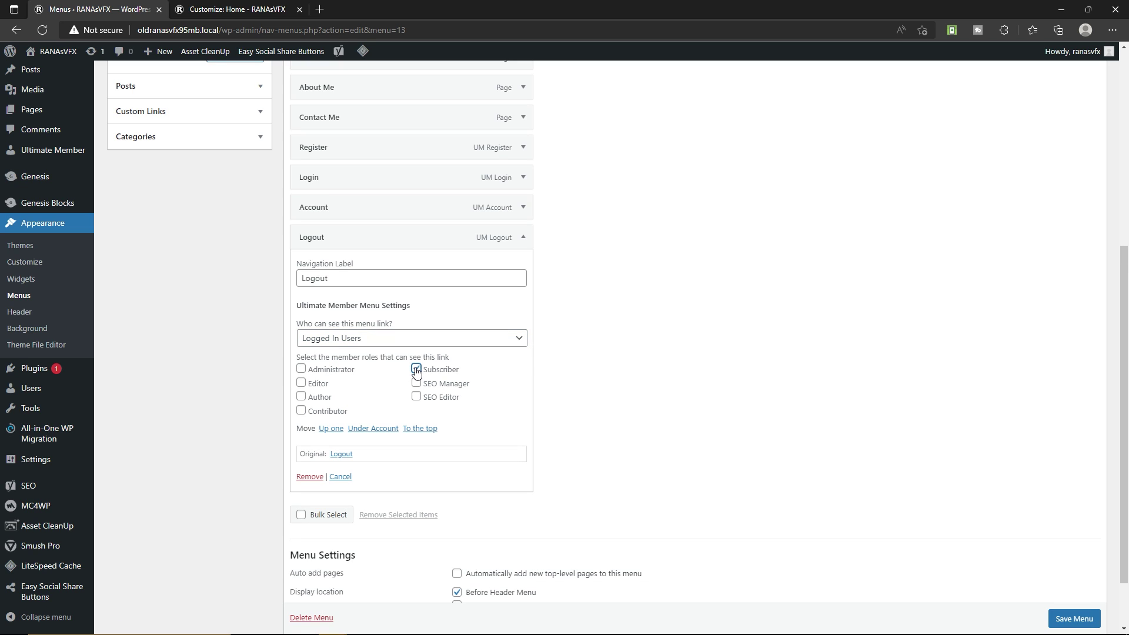
click(523, 237)
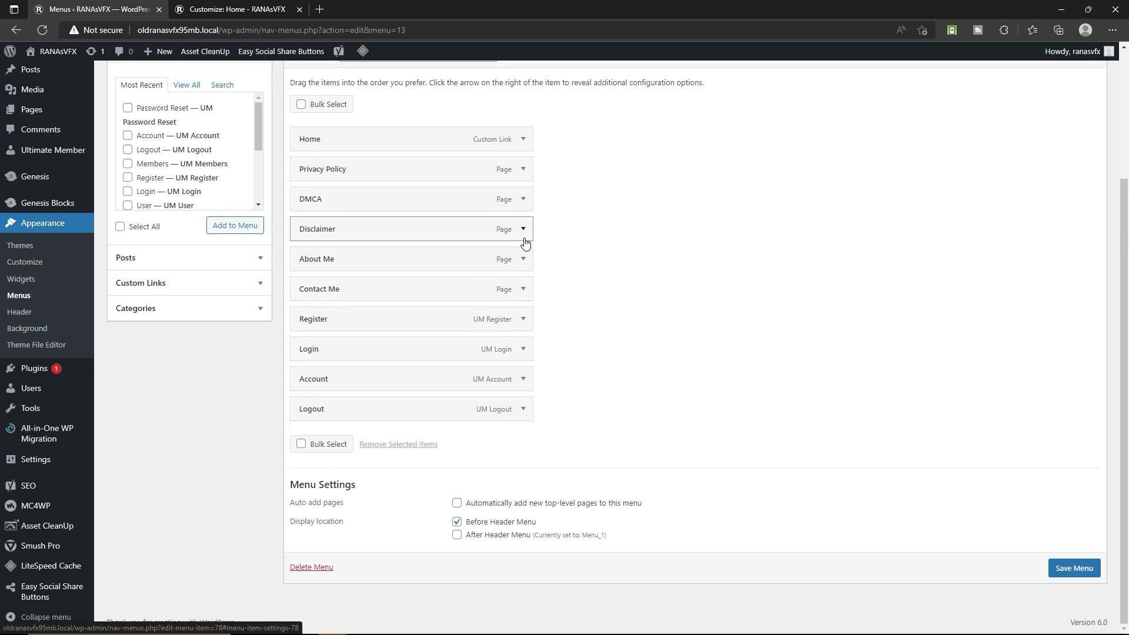
click(1074, 568)
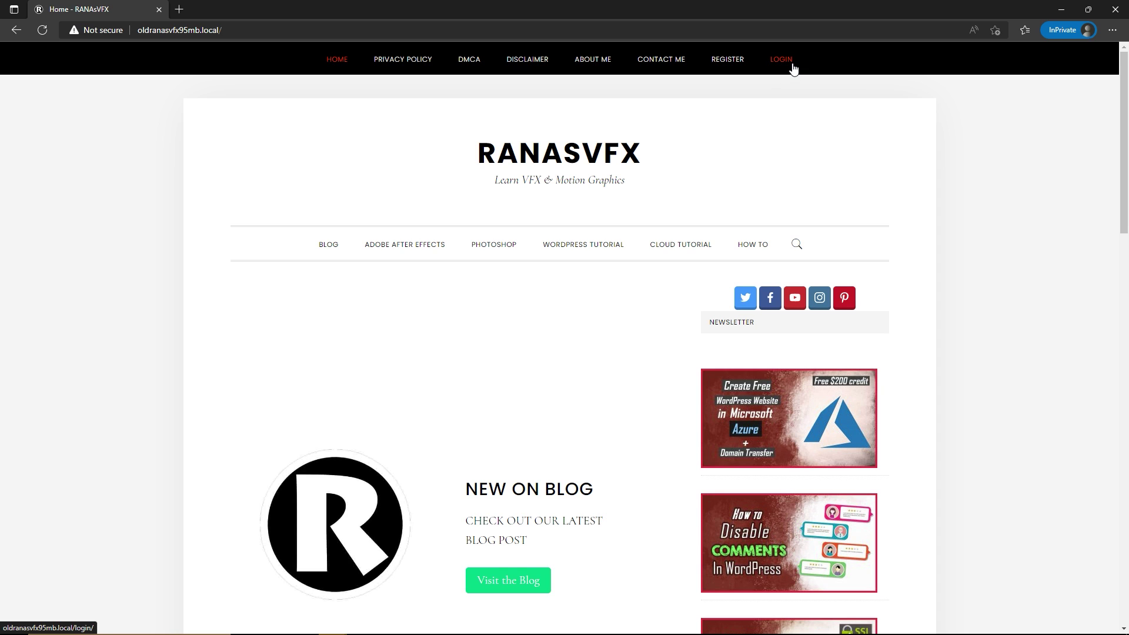
Register a new frontend account using saved form details and check the header shows Account and Logout
click(726, 61)
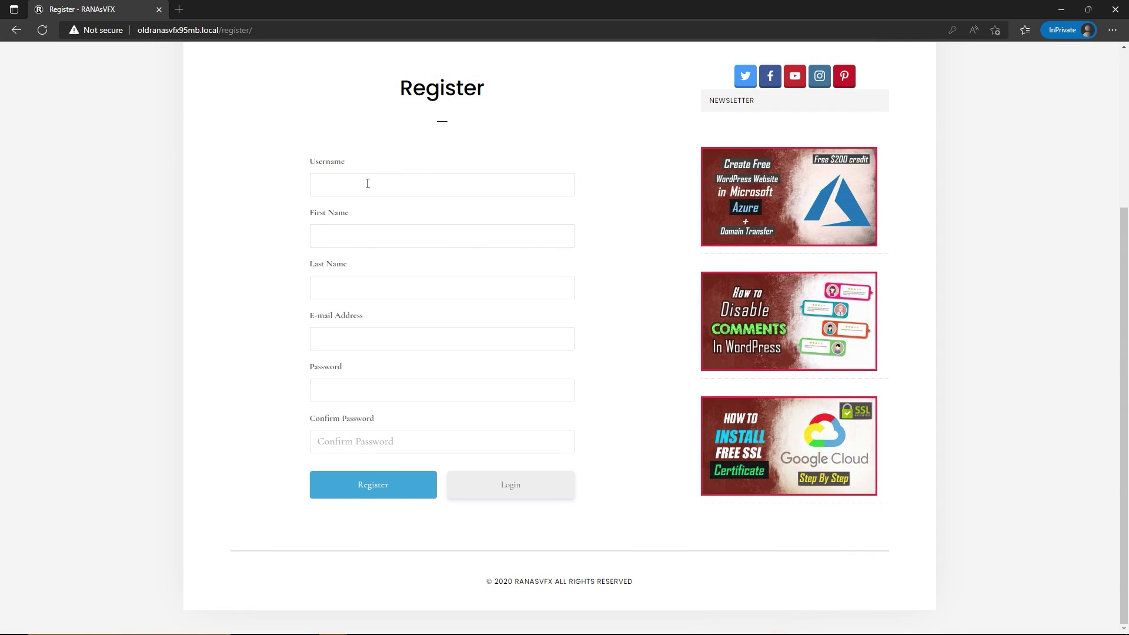
click(368, 183)
key(Down)
key(Return)
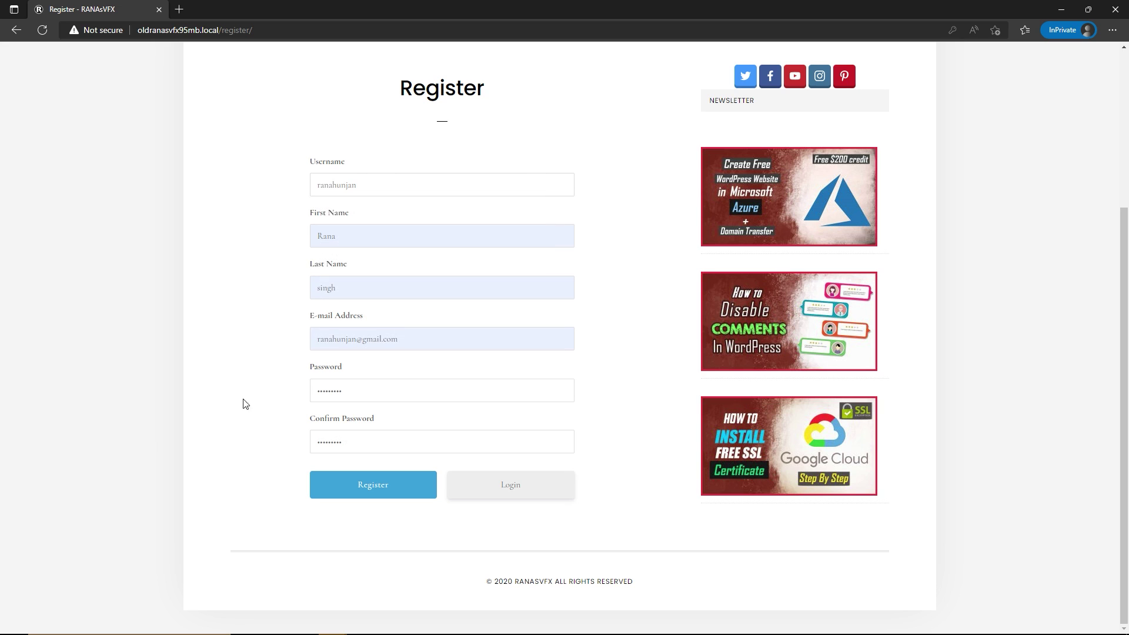
click(394, 499)
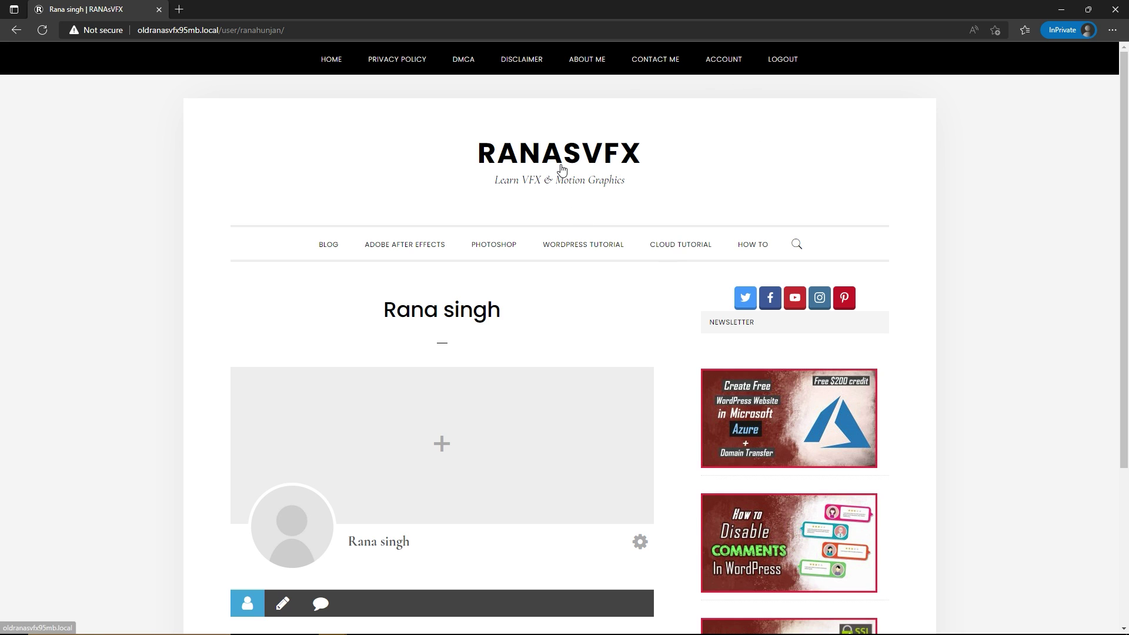
scroll(478, 333, down, 3)
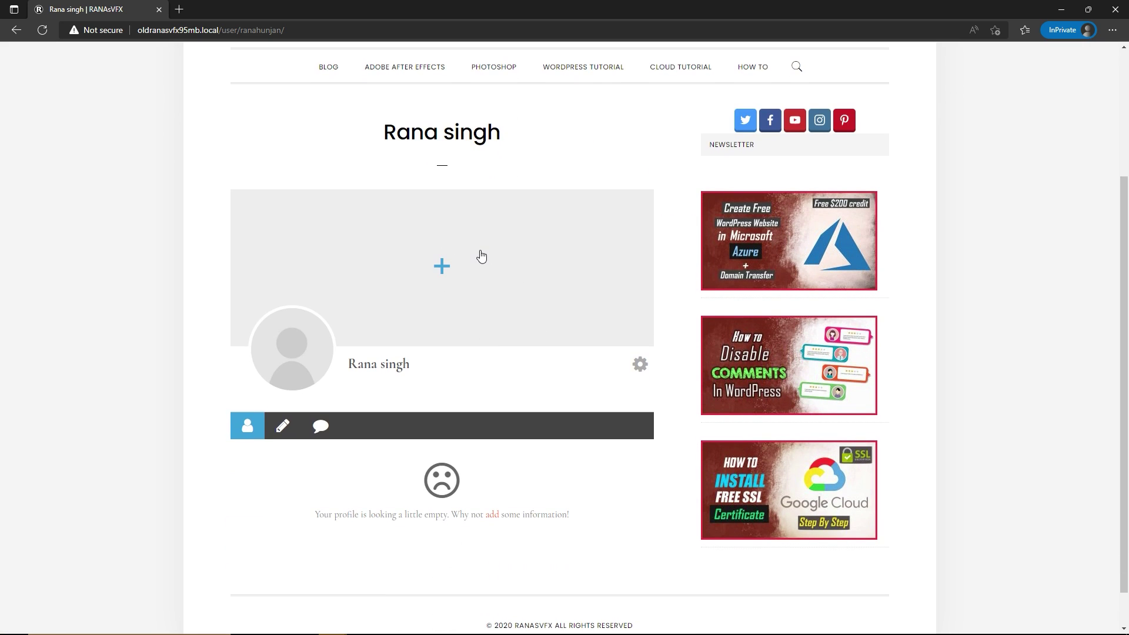
scroll(521, 259, up, 3)
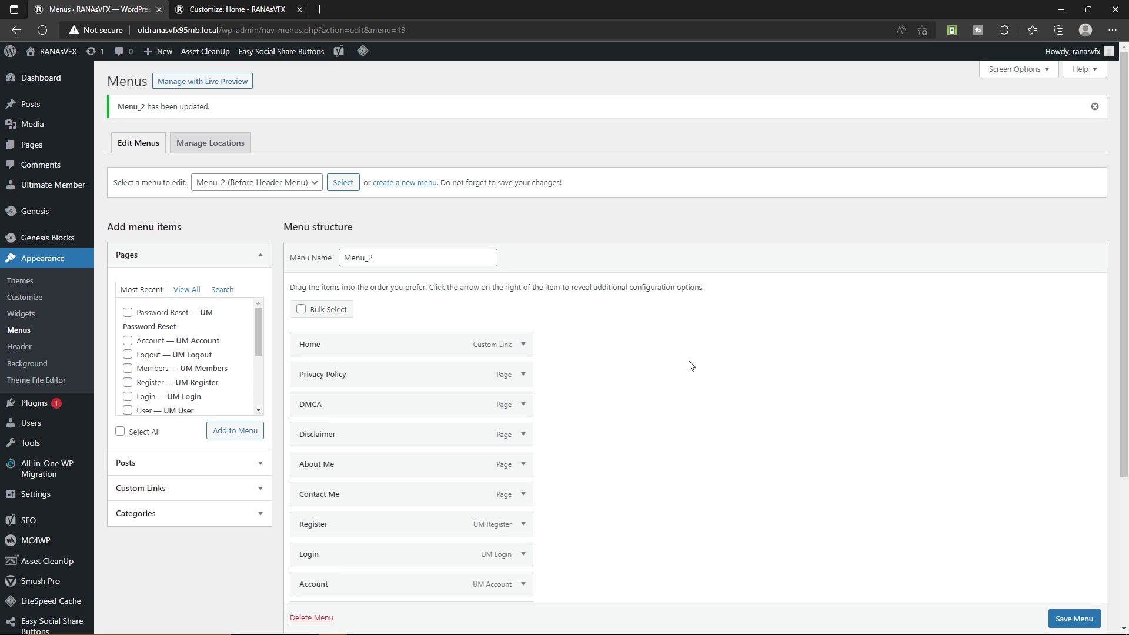
Open the Subscriber role's settings from Ultimate Member's roles list
mouse_move(43, 186)
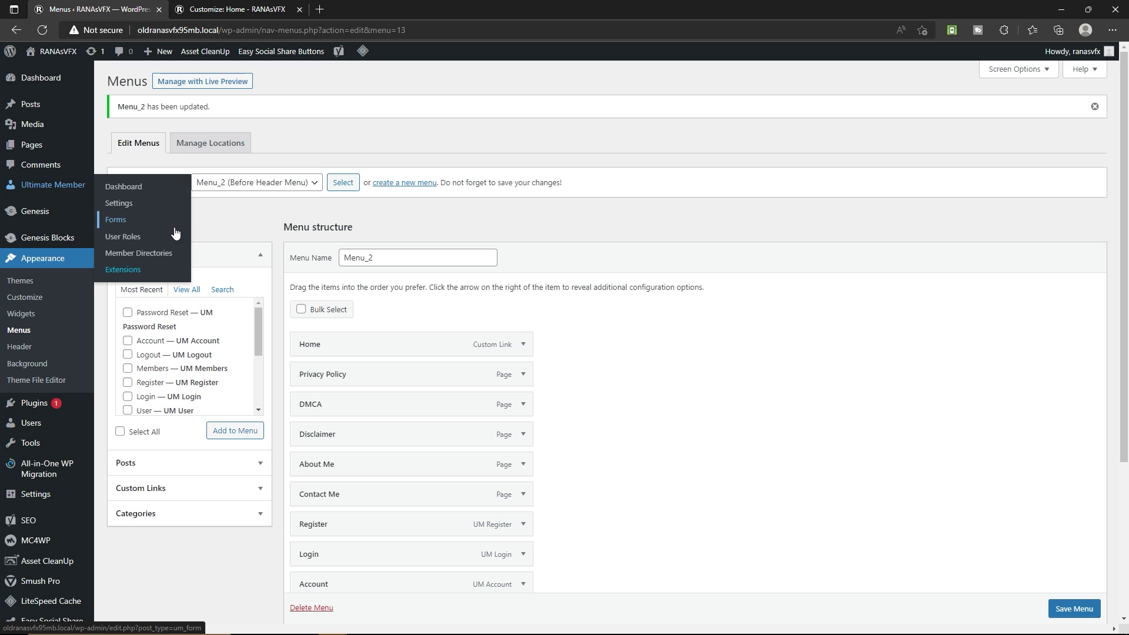
click(147, 237)
click(154, 155)
scroll(391, 270, down, 10)
scroll(391, 269, down, 4)
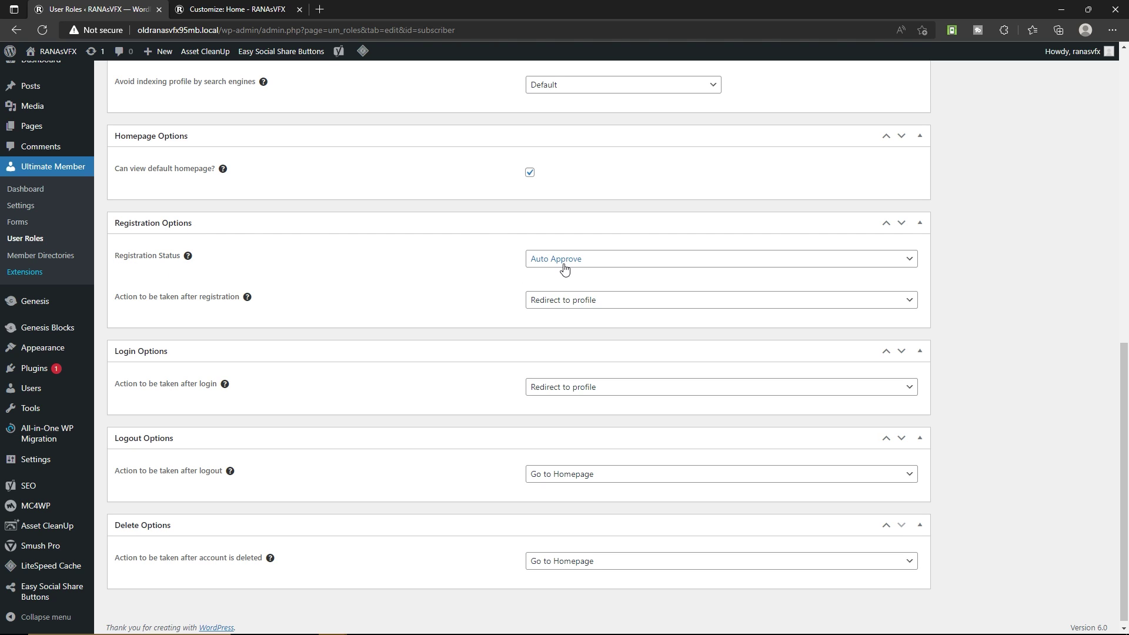
Set the Subscriber Registration Status to Require Email Activation and update the role
click(546, 269)
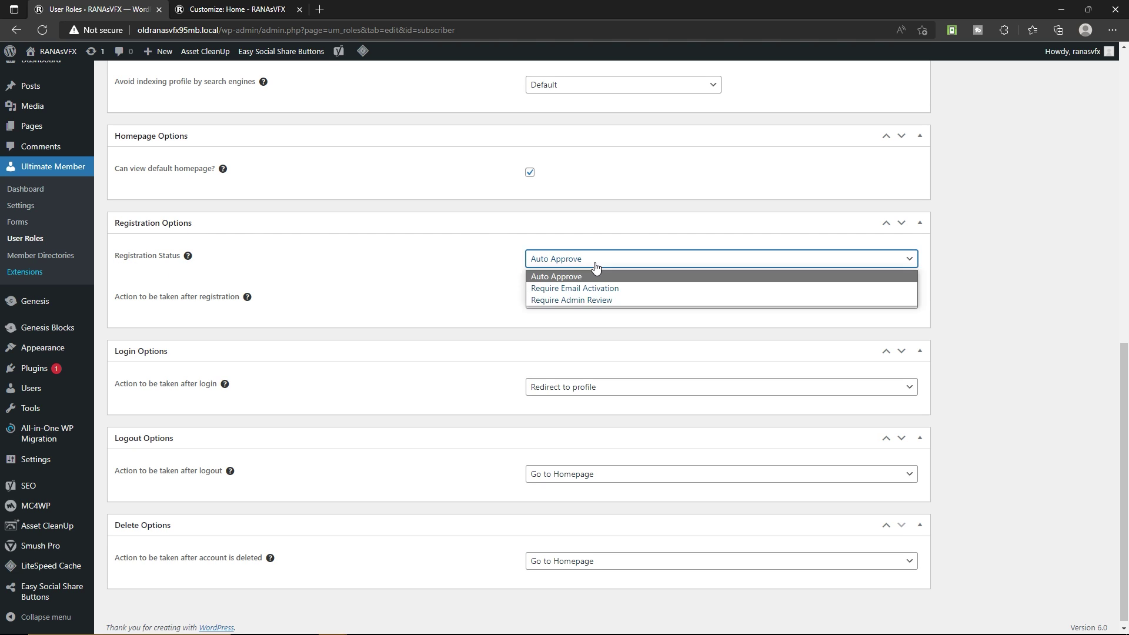
click(584, 300)
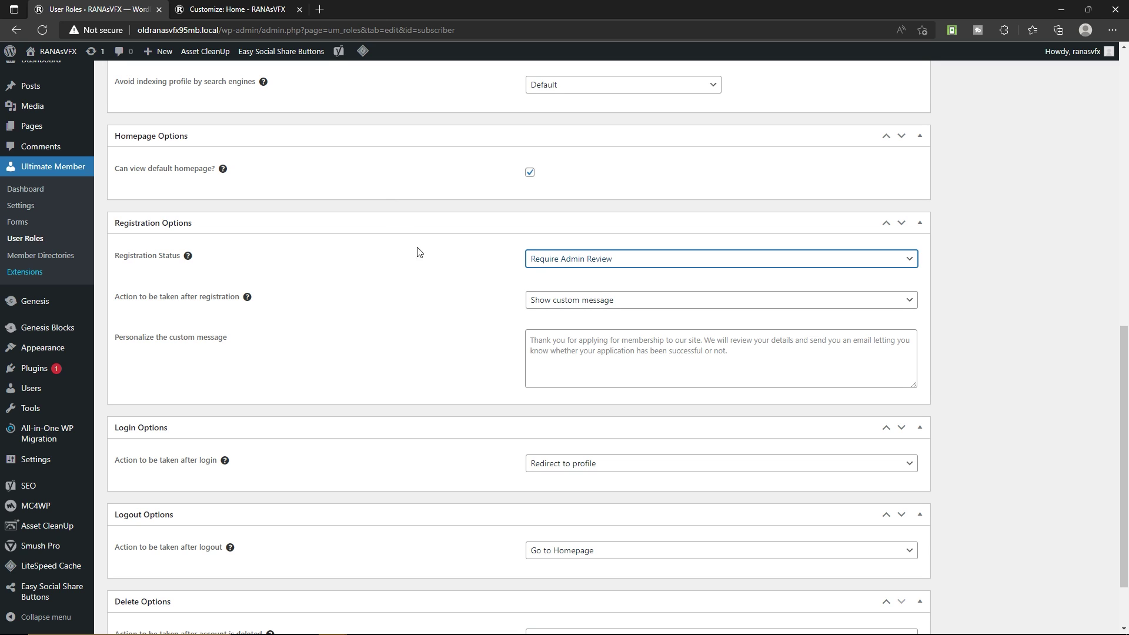
click(594, 260)
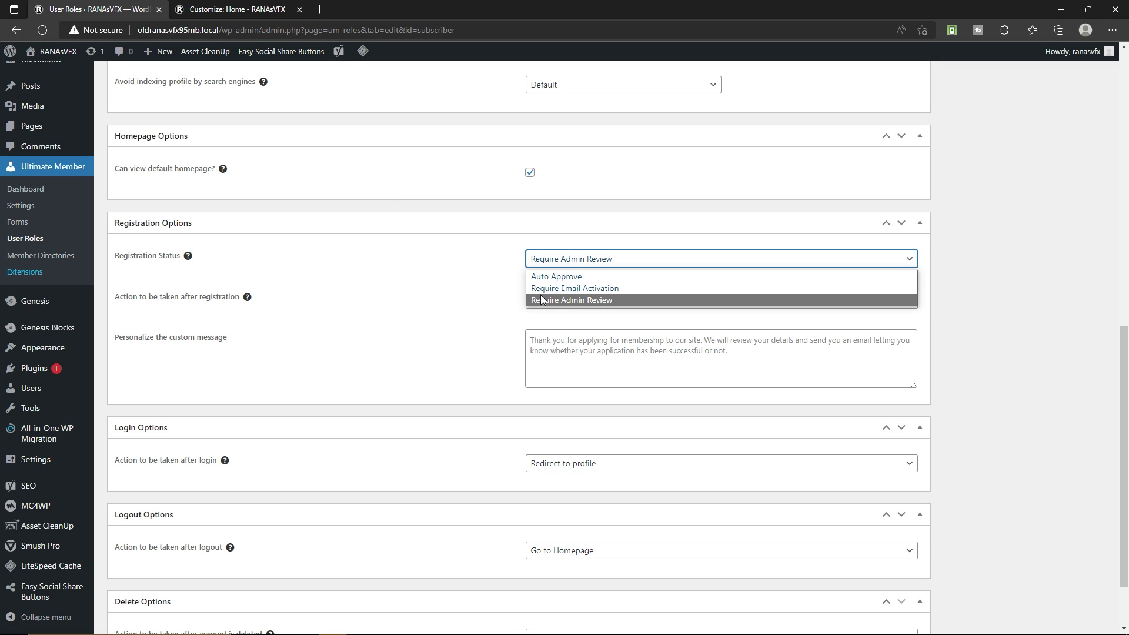
click(608, 288)
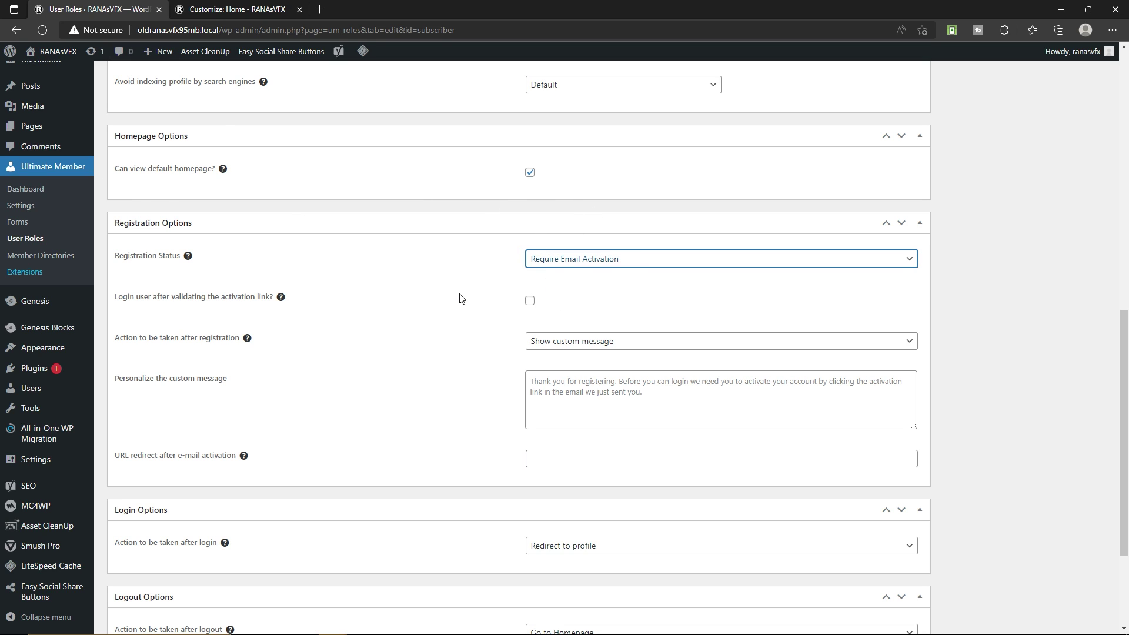
scroll(477, 301, up, 5)
scroll(477, 302, up, 6)
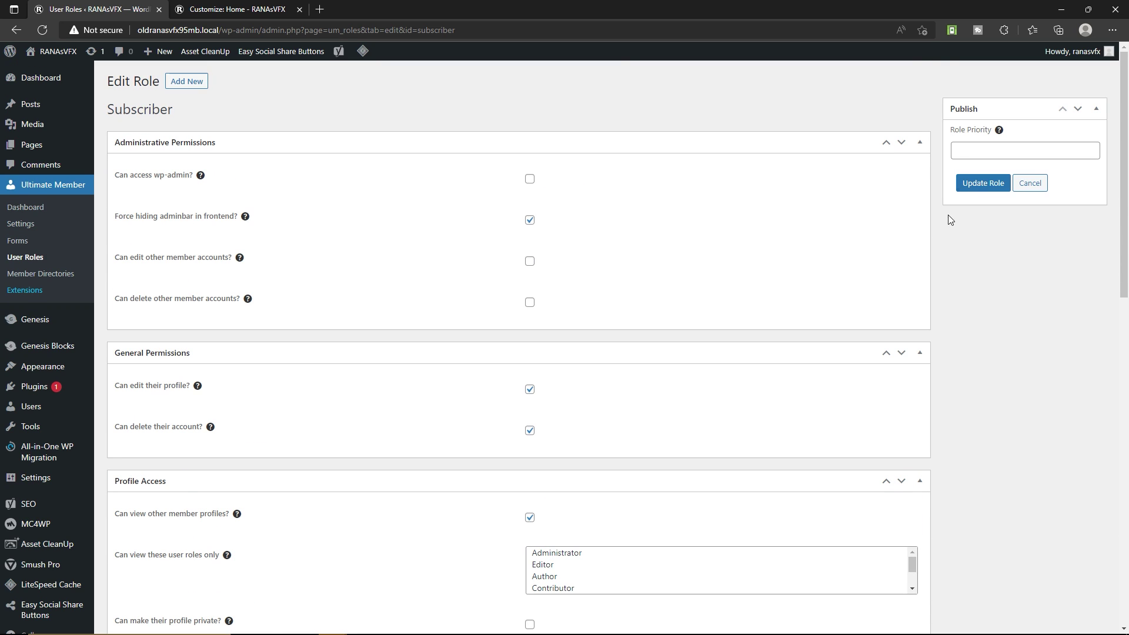
click(977, 187)
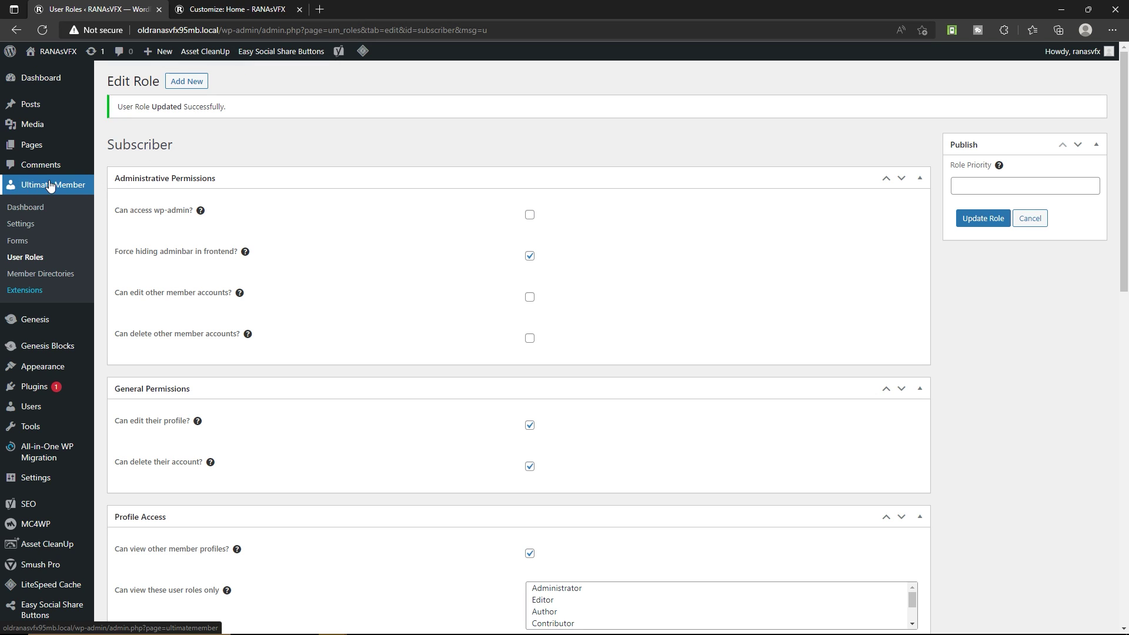
click(26, 227)
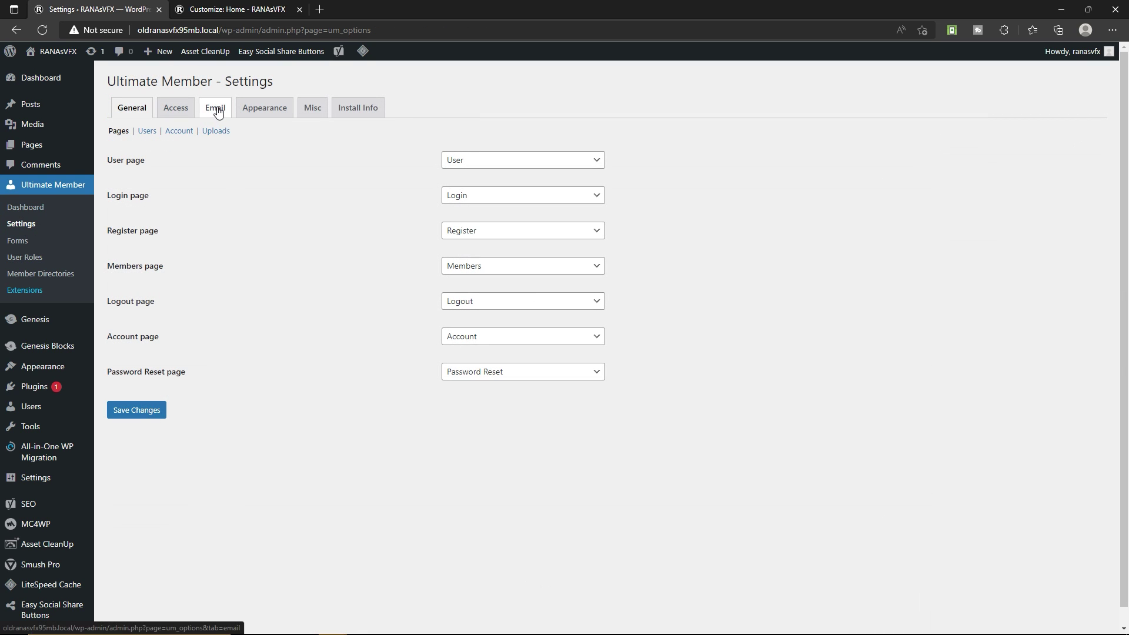
Enable and save the Account Activation, pending review and Account Approved notification emails
click(215, 109)
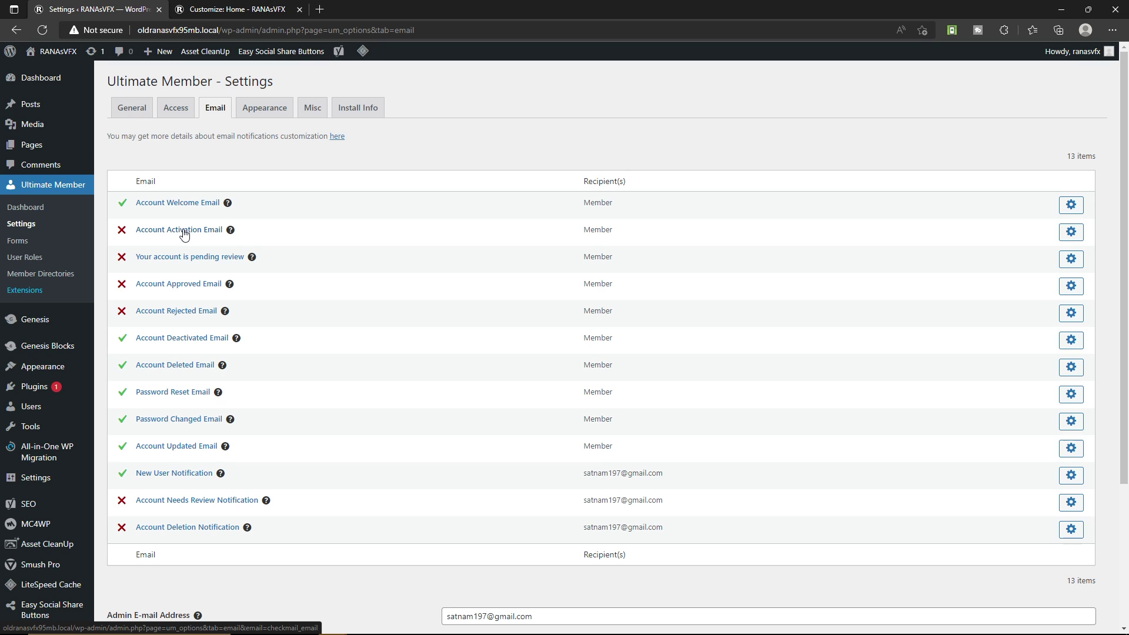
click(185, 236)
click(445, 142)
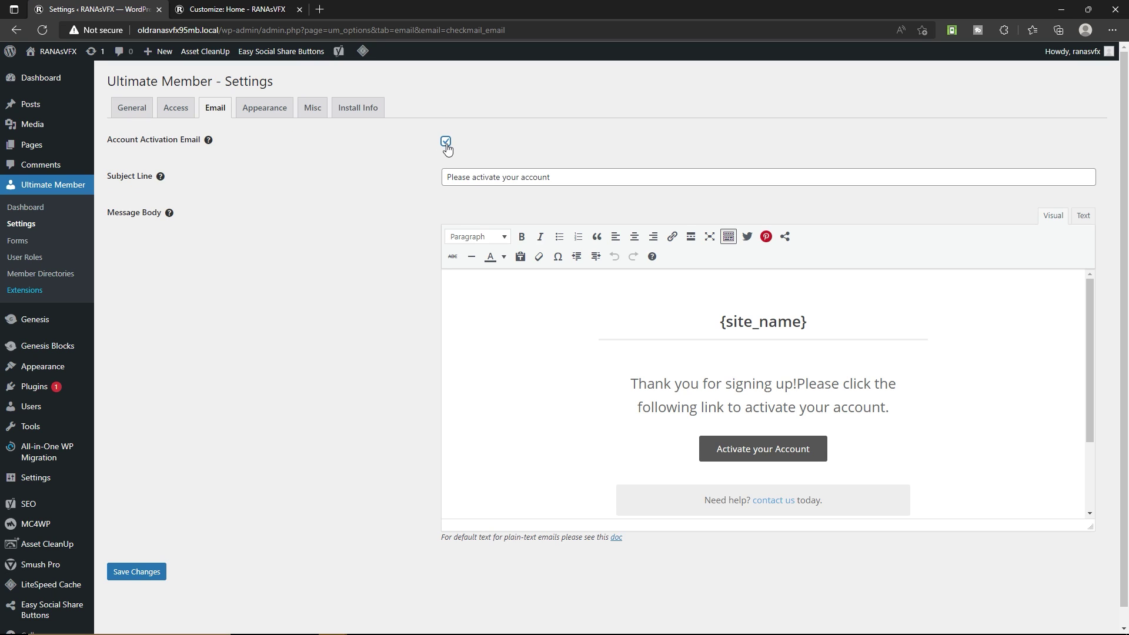
click(136, 573)
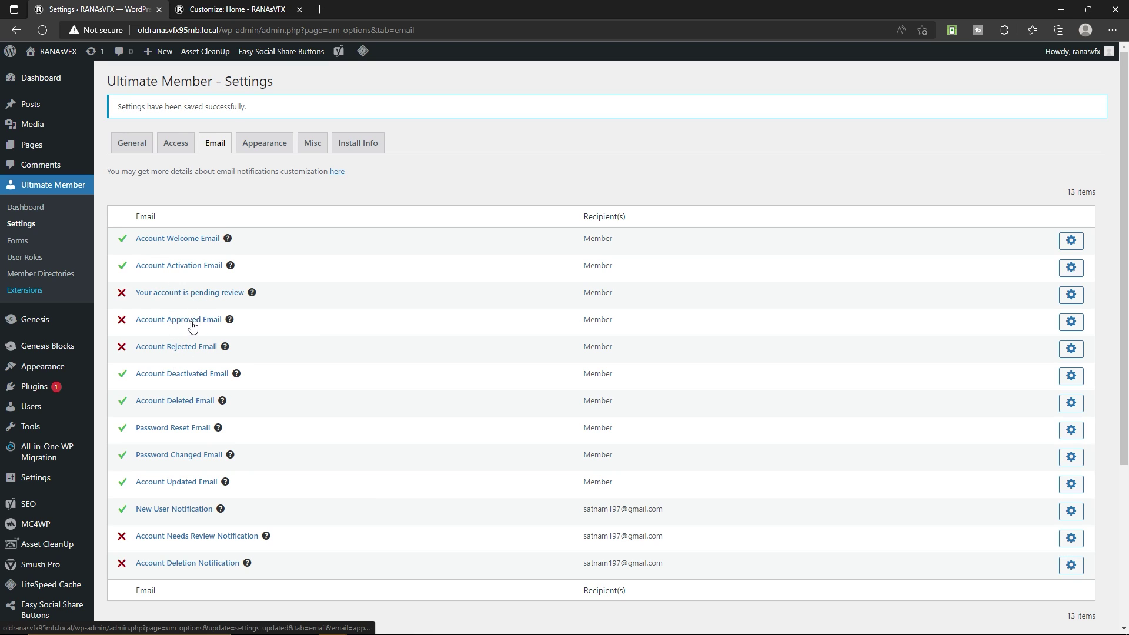
click(228, 294)
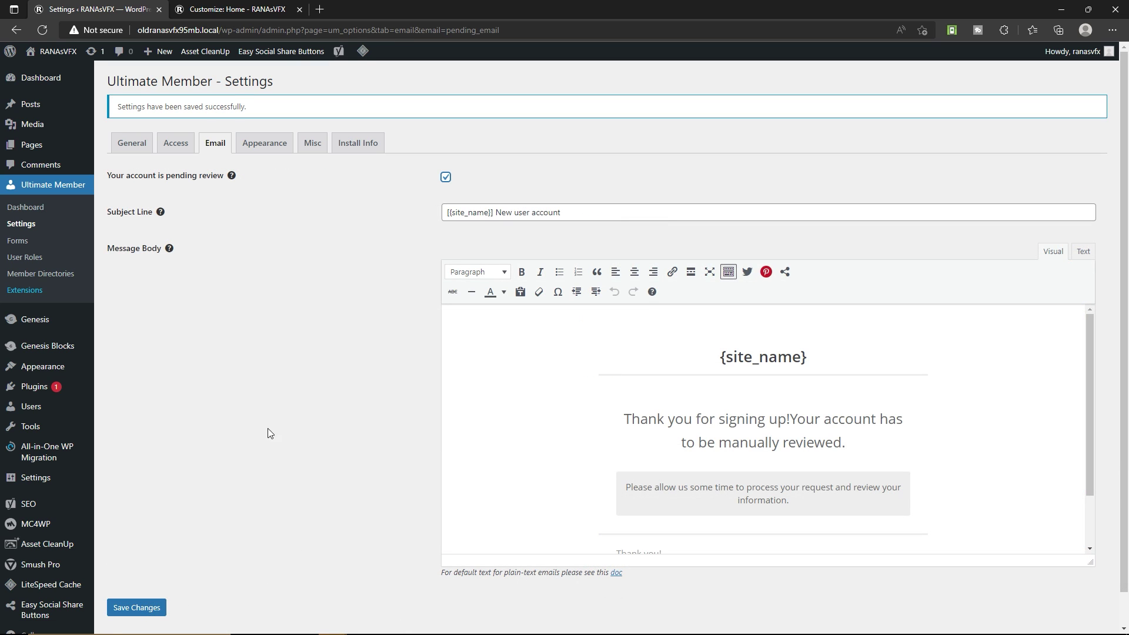
click(130, 610)
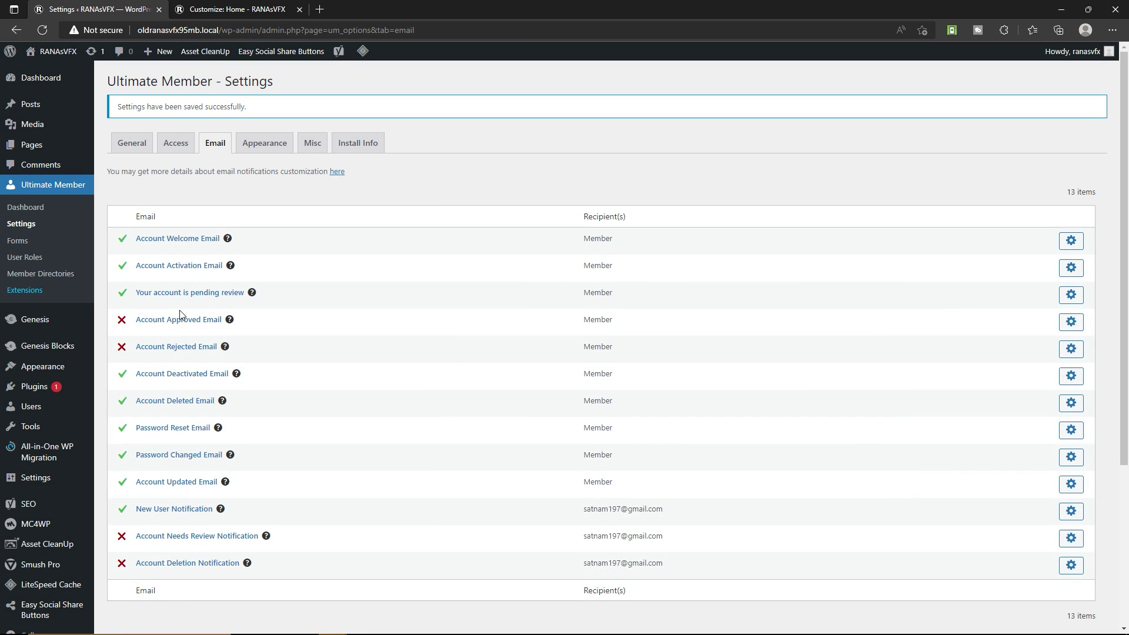
click(170, 322)
click(446, 177)
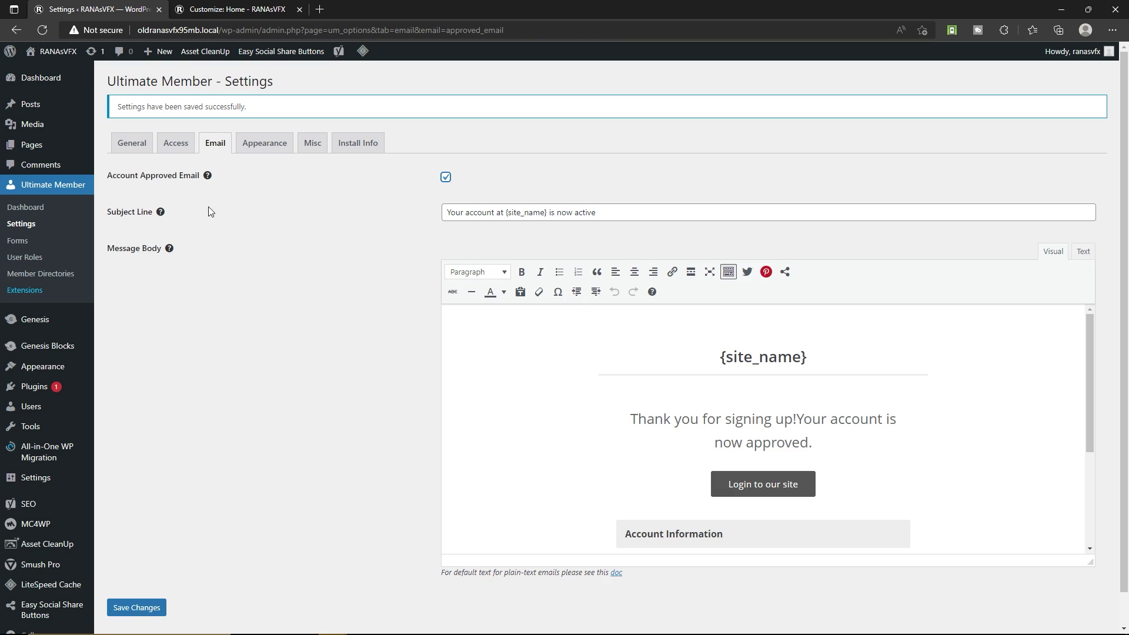
click(154, 600)
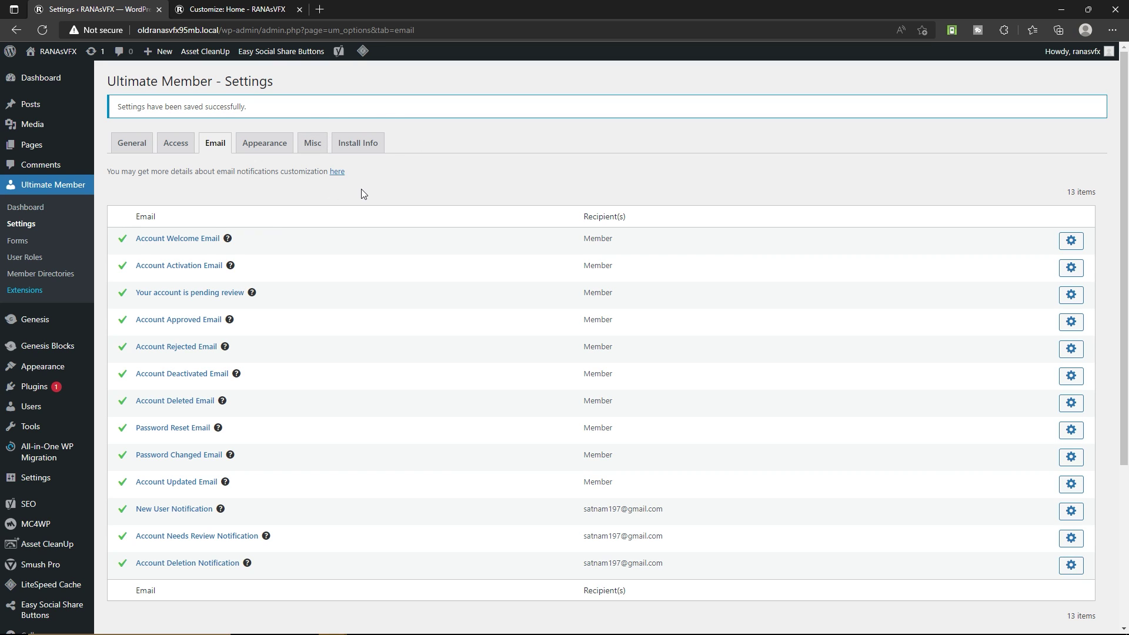
Save Post, Page and Category content restriction in the Access settings, then list all pages
click(181, 147)
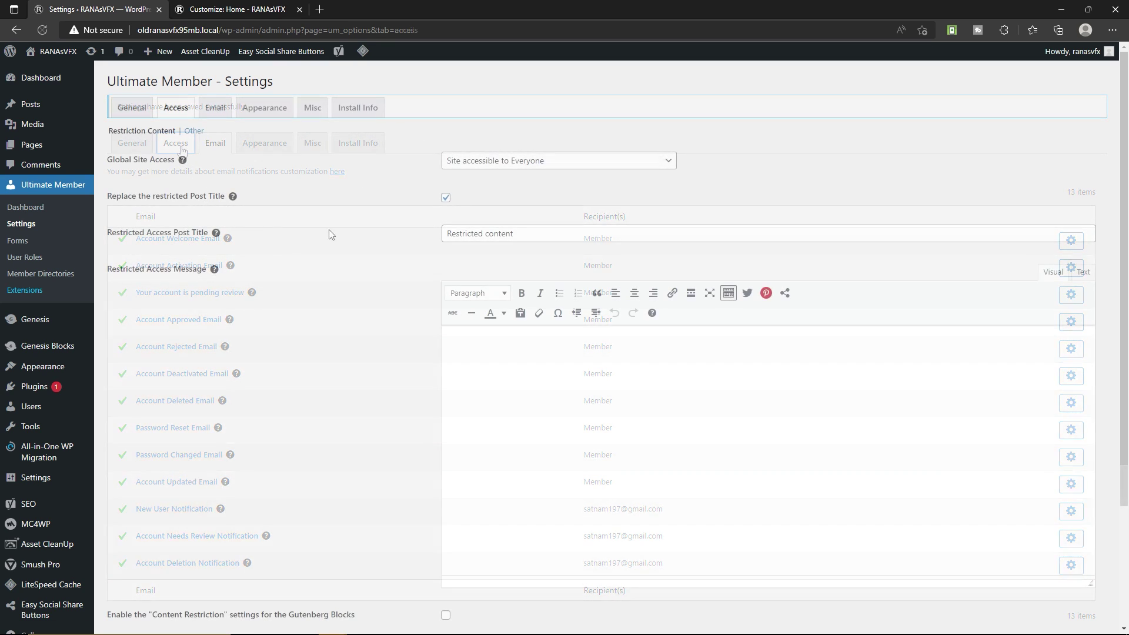
scroll(345, 237, down, 3)
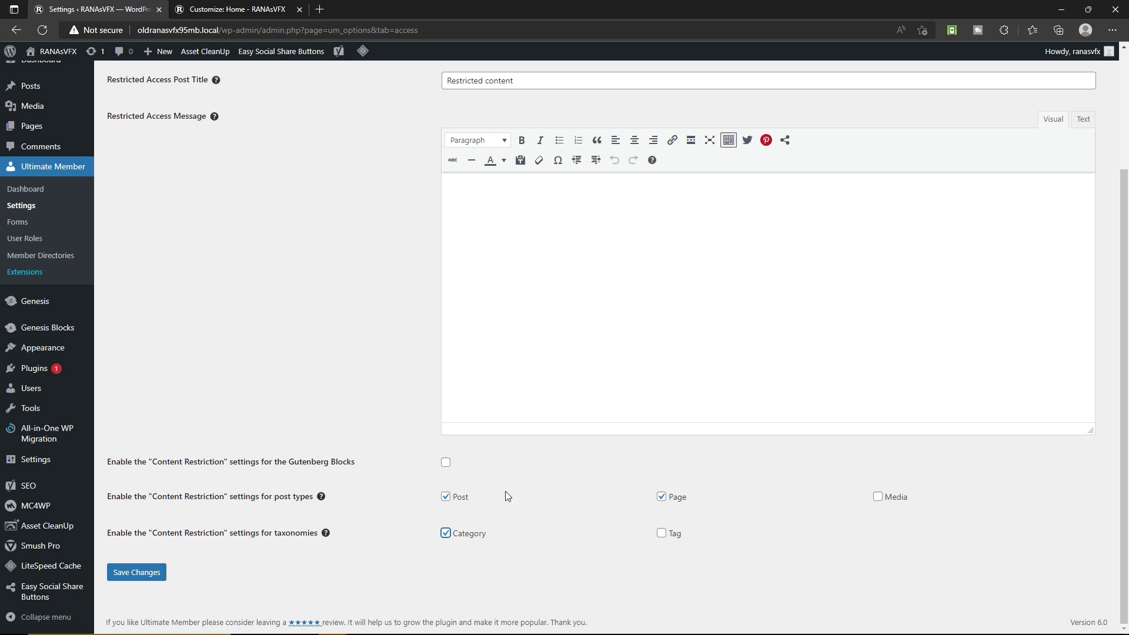
click(151, 573)
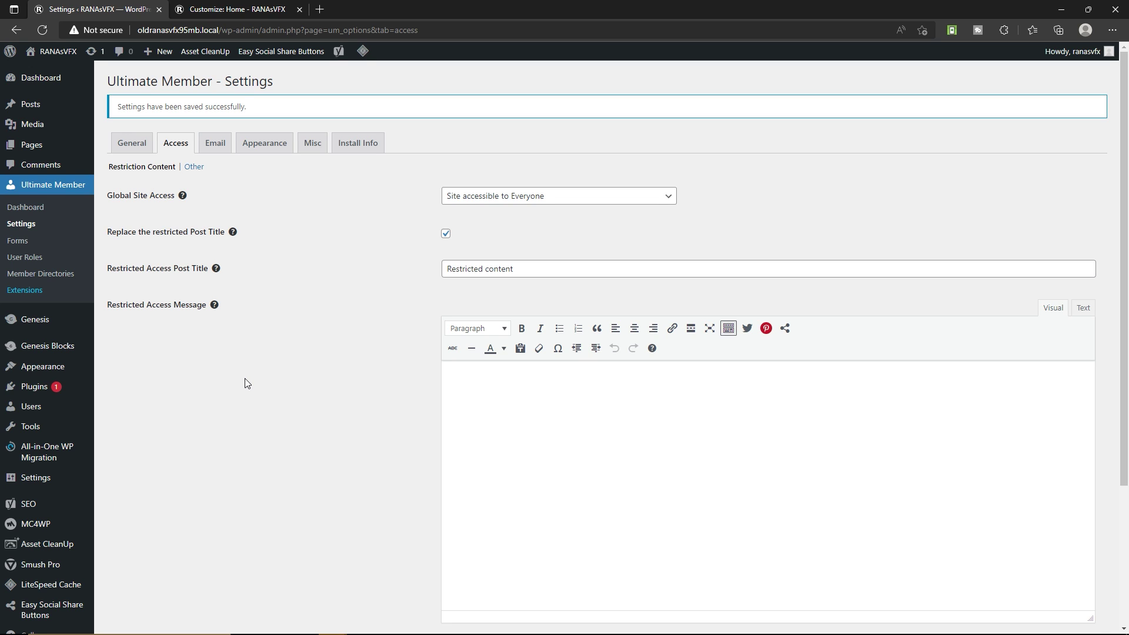
mouse_move(45, 148)
click(133, 150)
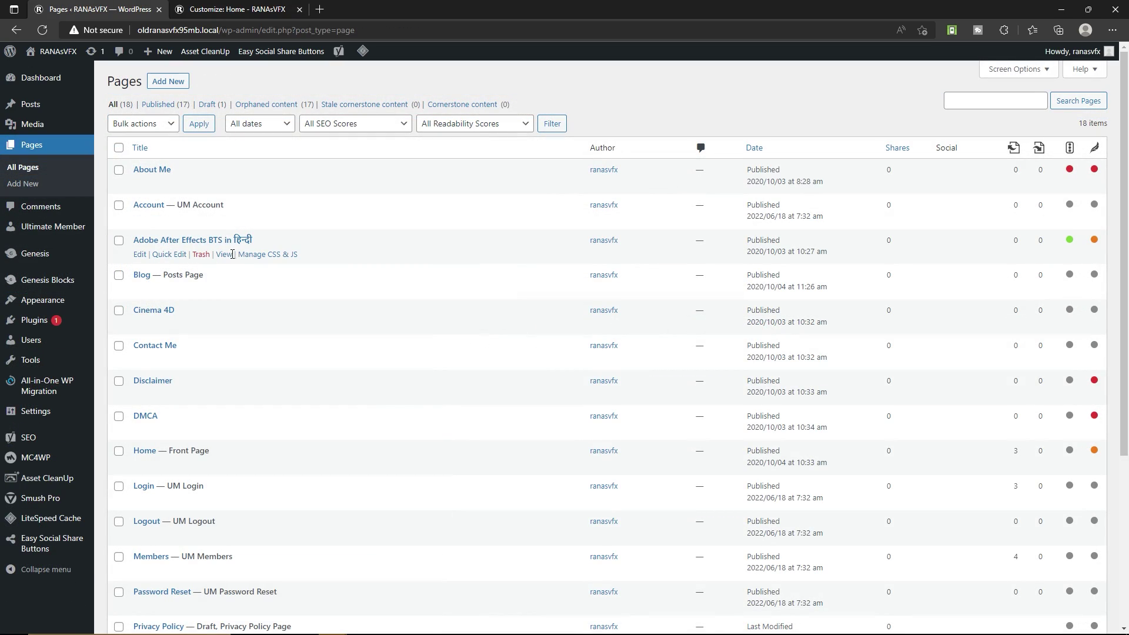
View the 'Adobe After Effects BTS in हिन्दी' page on the live site and scroll through it
click(233, 259)
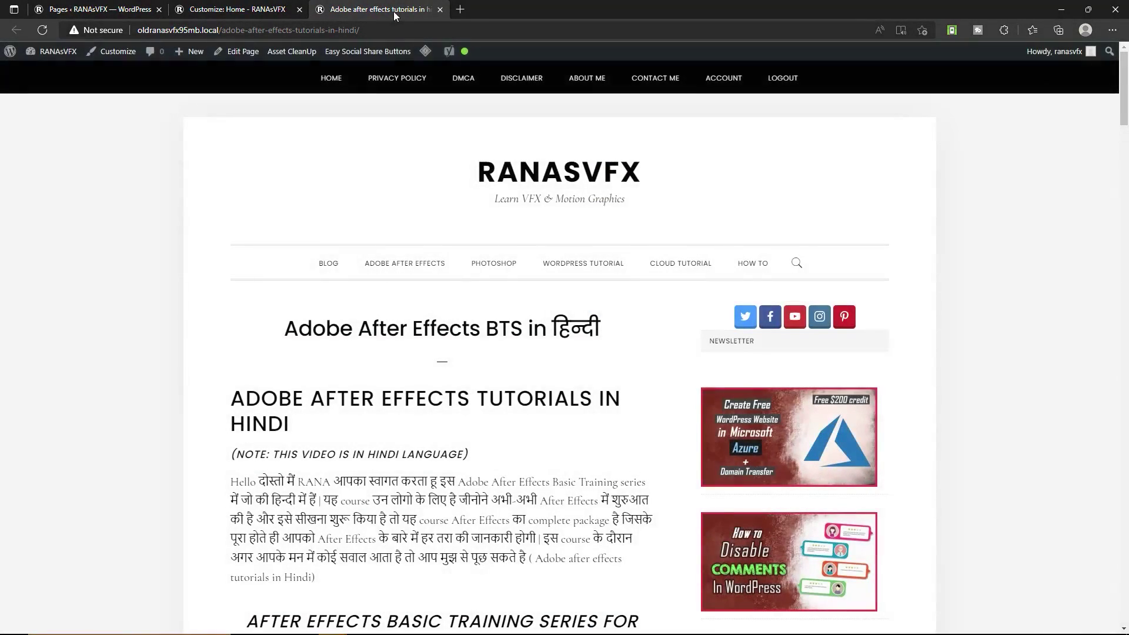
scroll(441, 351, down, 15)
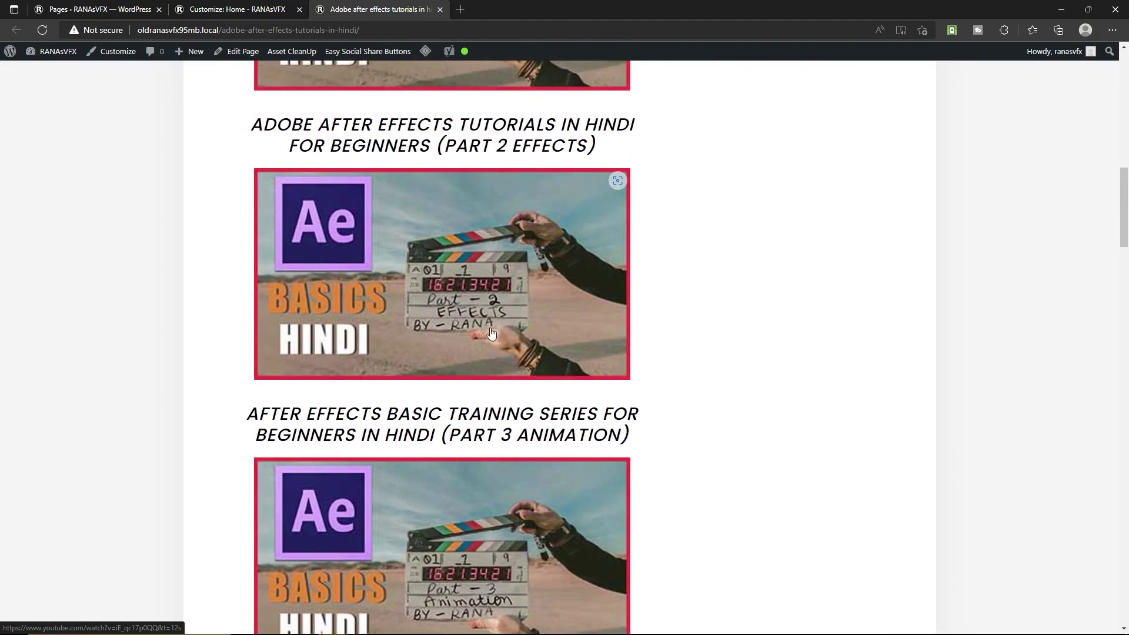
scroll(491, 333, up, 14)
scroll(492, 332, up, 1)
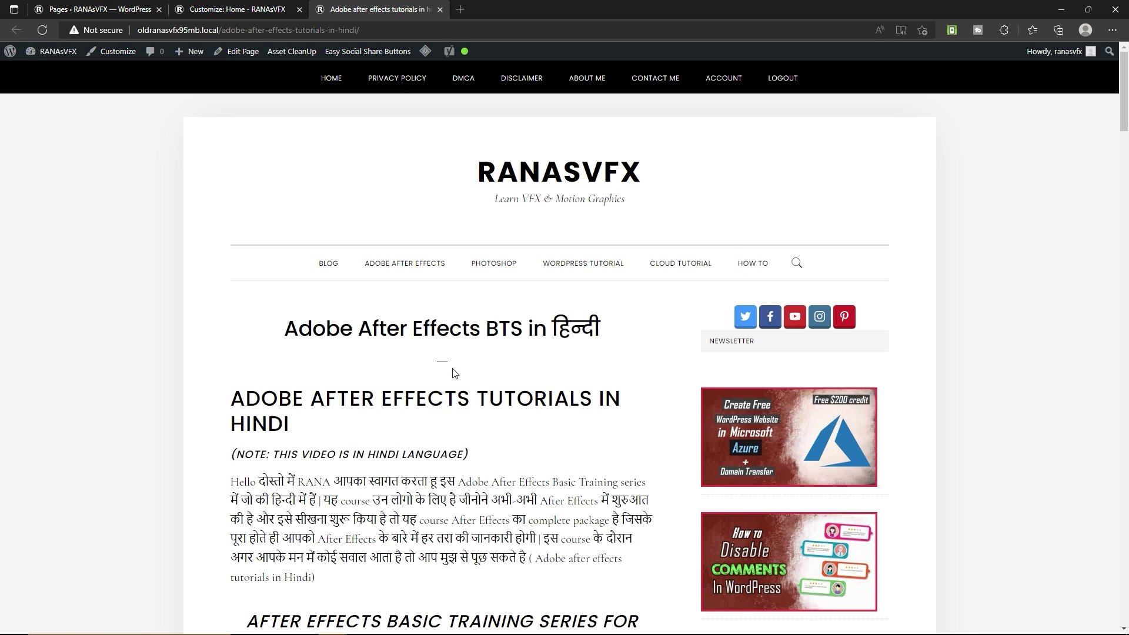
Restrict the After Effects page to logged-in Subscribers, showing the access restricted message, and update it
click(236, 52)
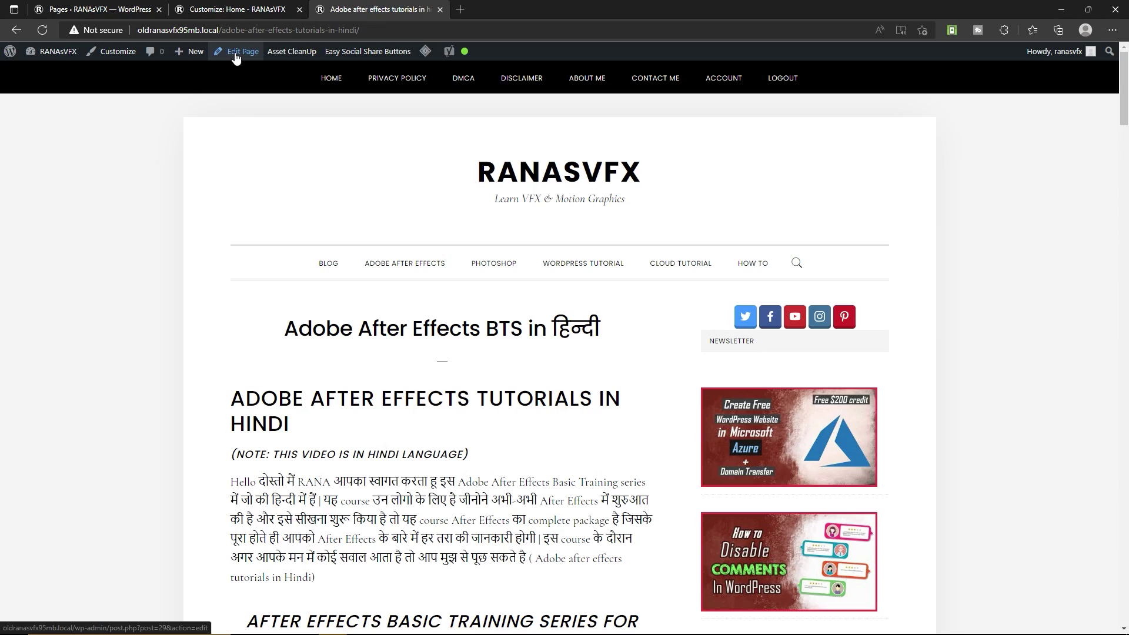
scroll(569, 320, down, 20)
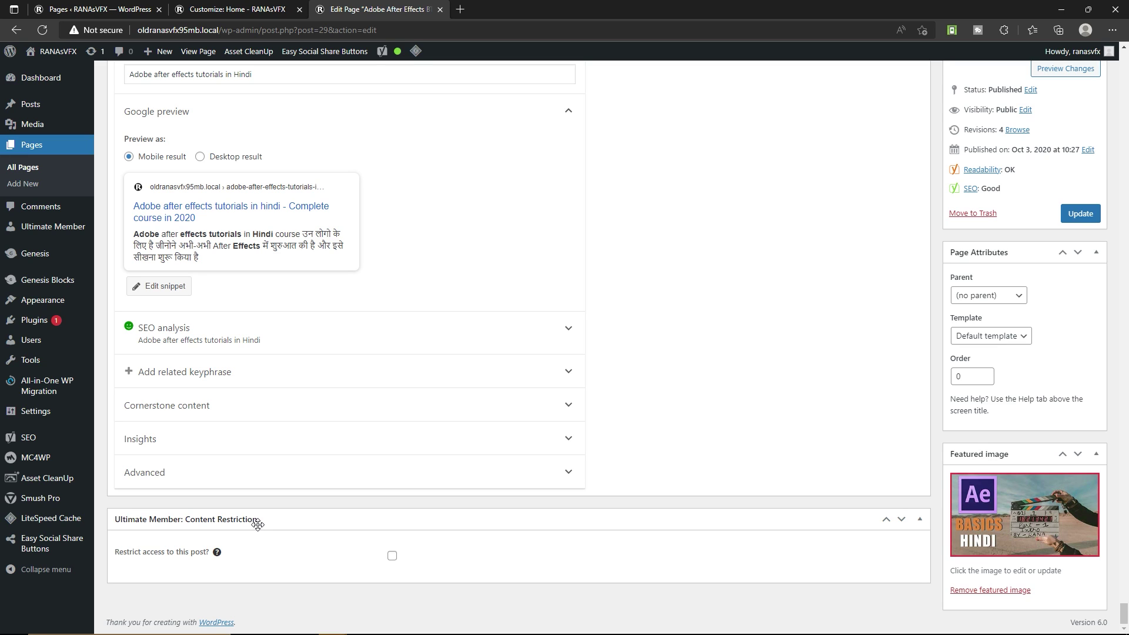
click(392, 556)
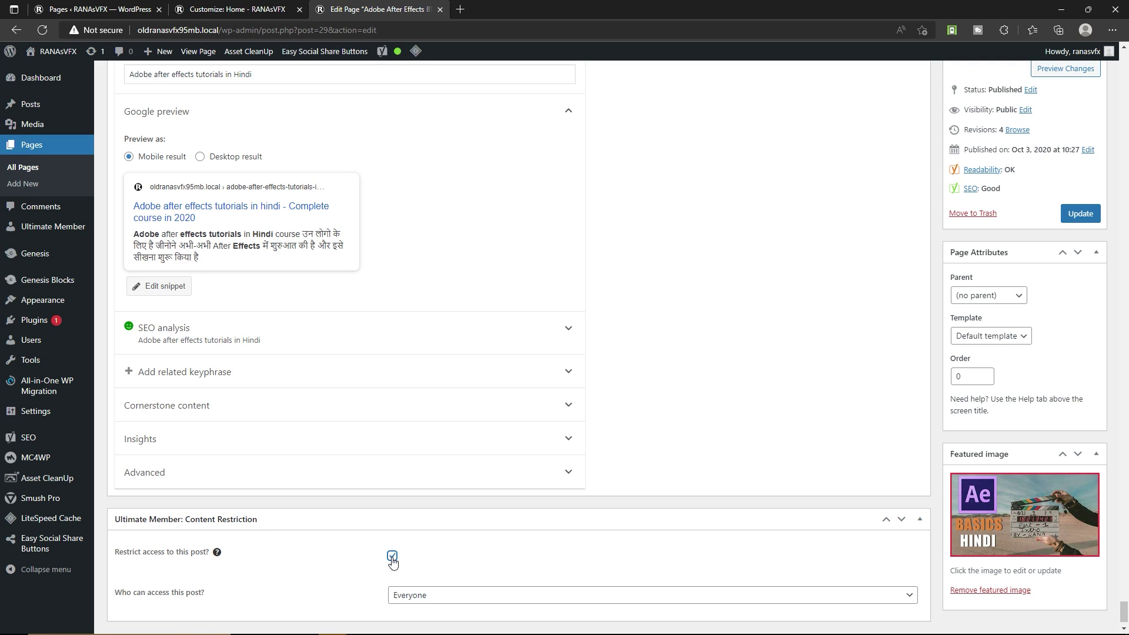
scroll(330, 555, down, 1)
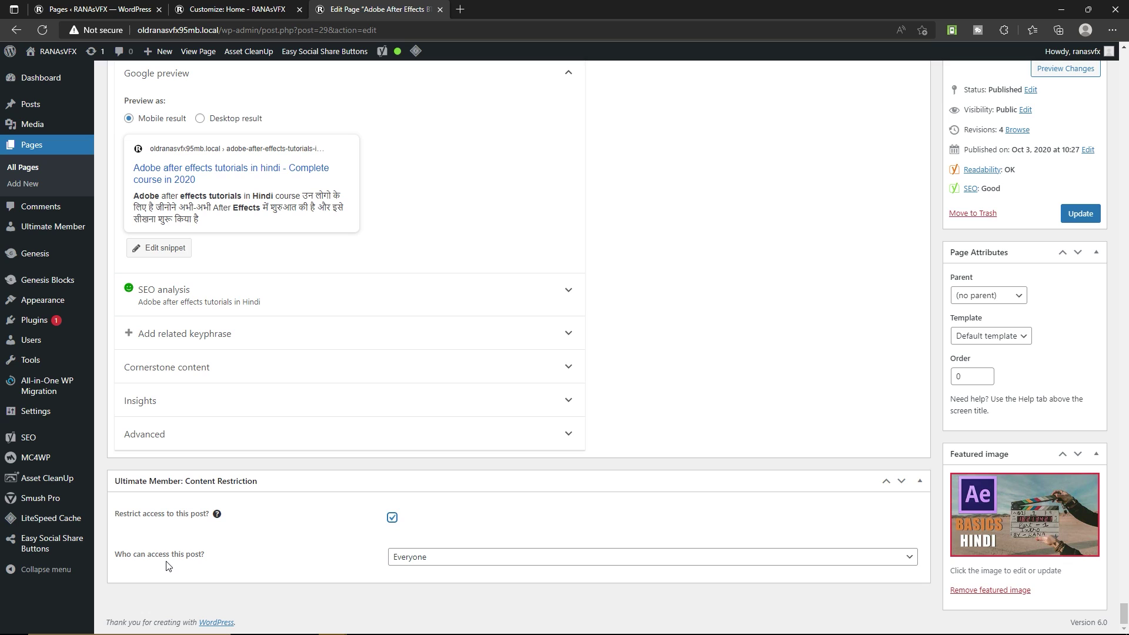
click(424, 562)
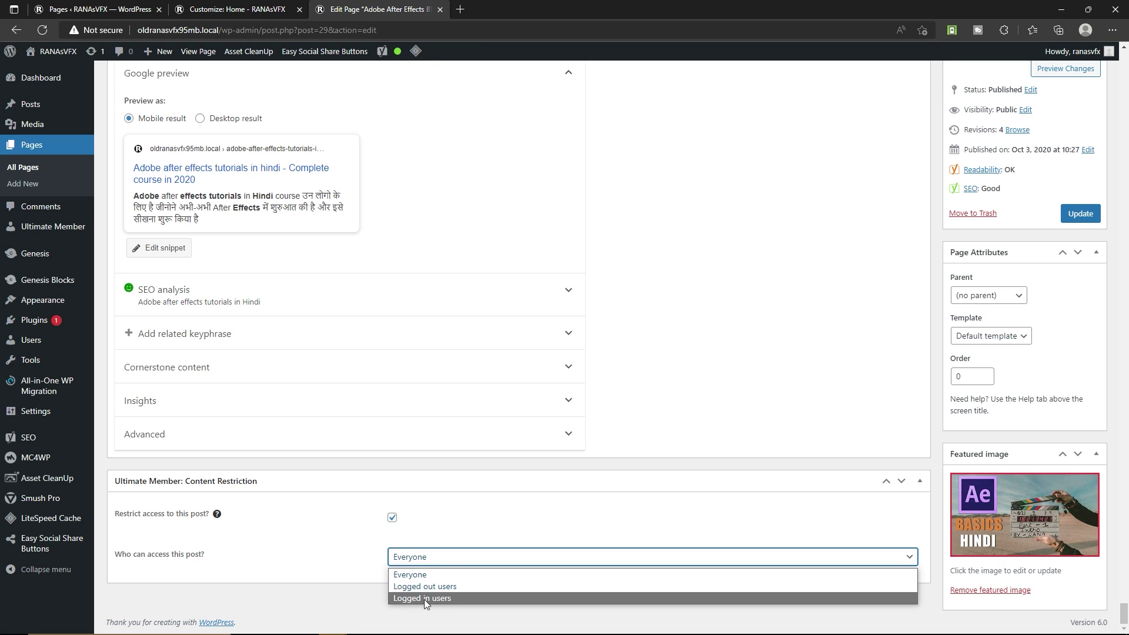
click(445, 599)
scroll(622, 516, down, 2)
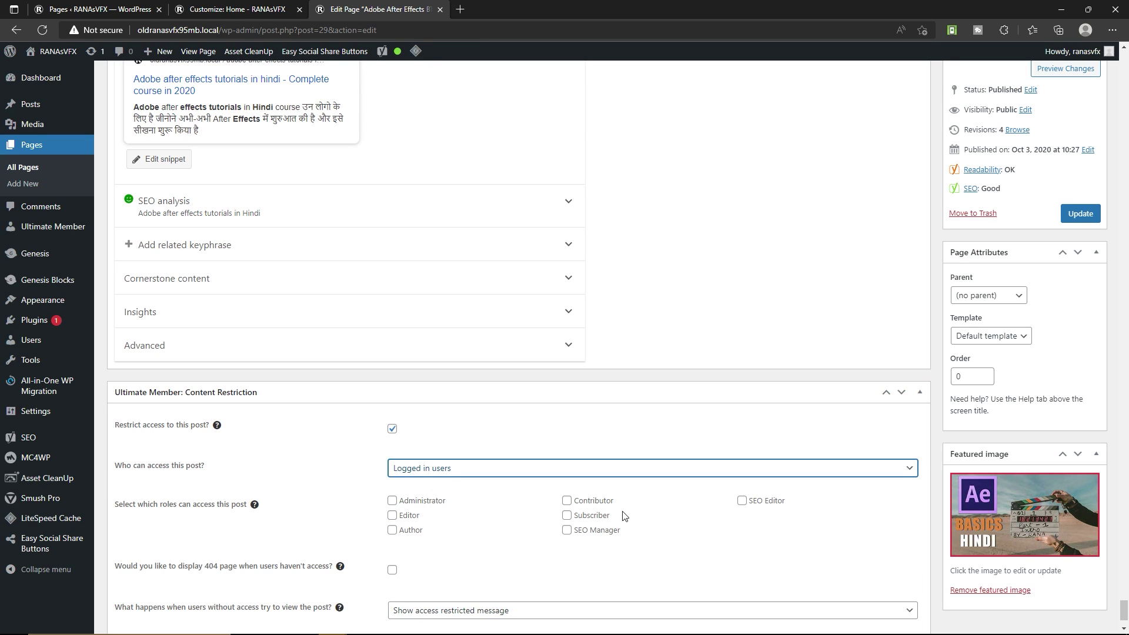
click(601, 519)
scroll(600, 520, down, 2)
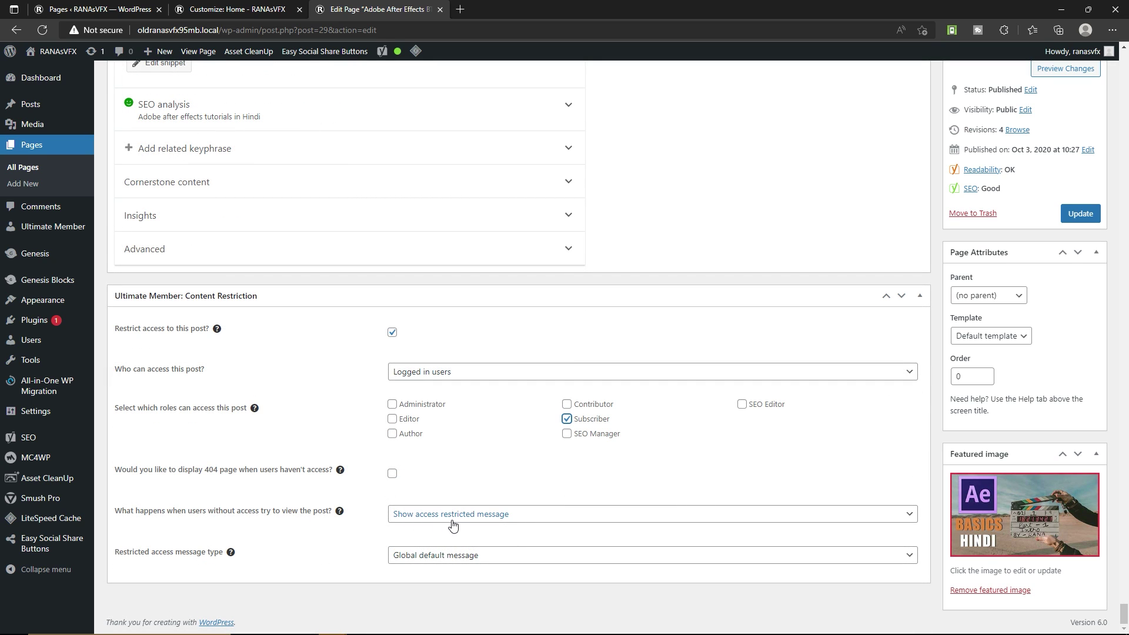
click(506, 515)
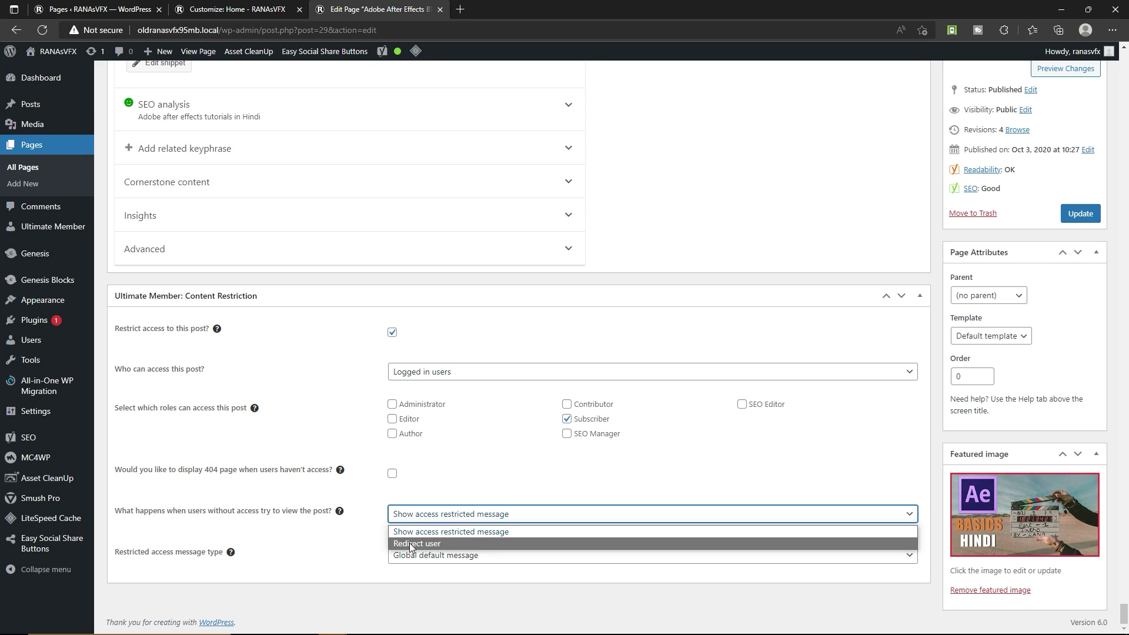
click(445, 532)
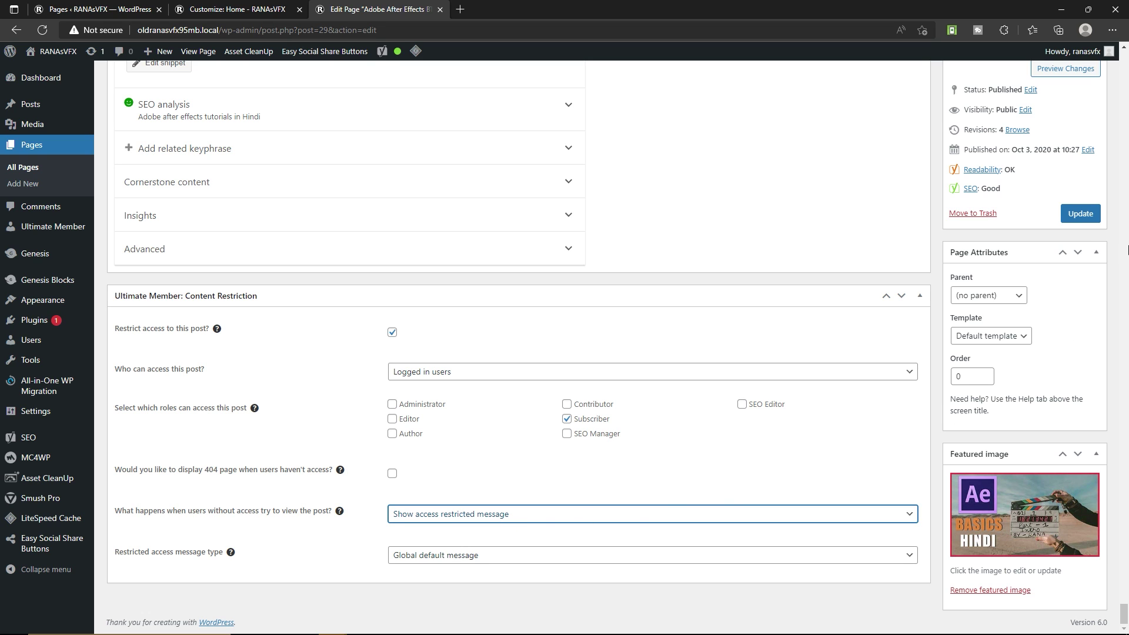
click(1080, 213)
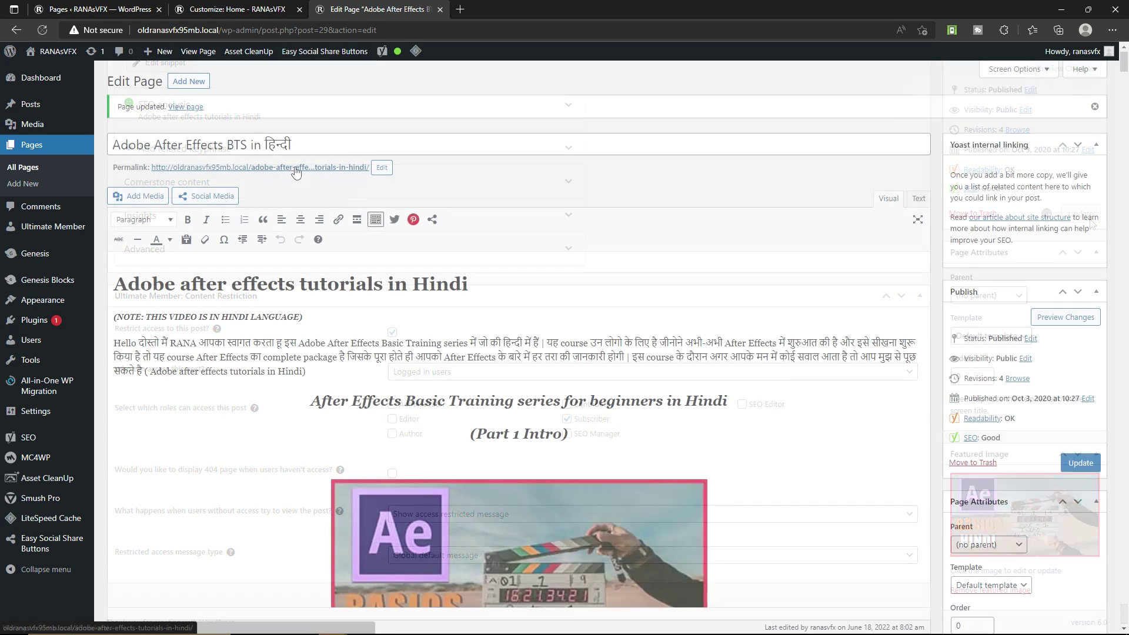
right_click(296, 168)
click(321, 277)
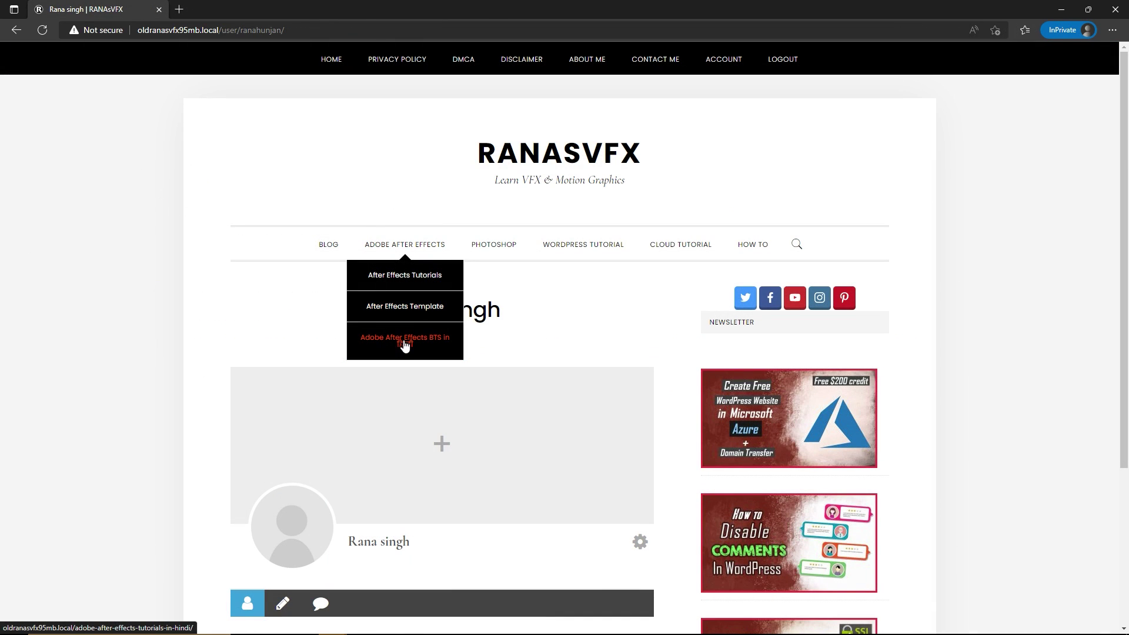
click(410, 342)
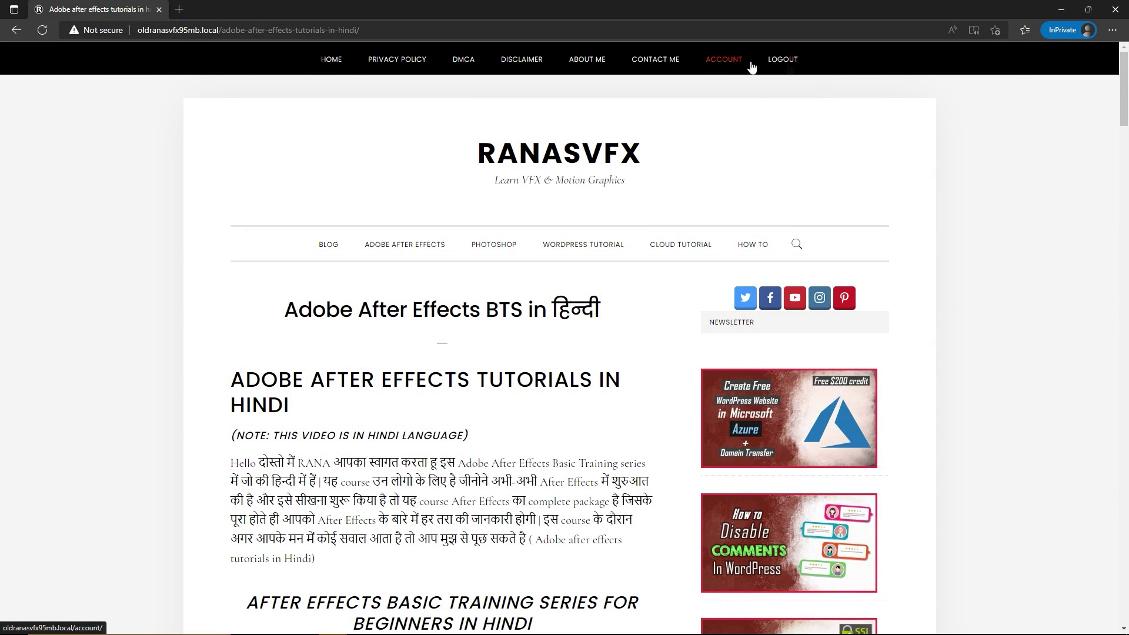
click(791, 64)
scroll(647, 175, down, 4)
scroll(648, 175, up, 4)
mouse_move(399, 244)
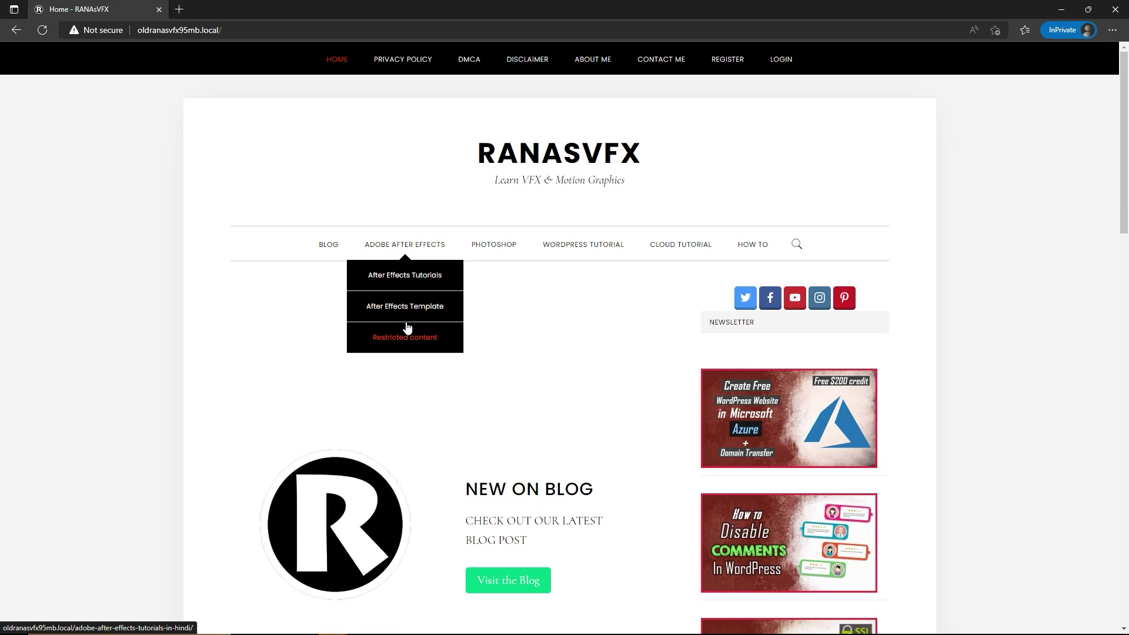
click(419, 342)
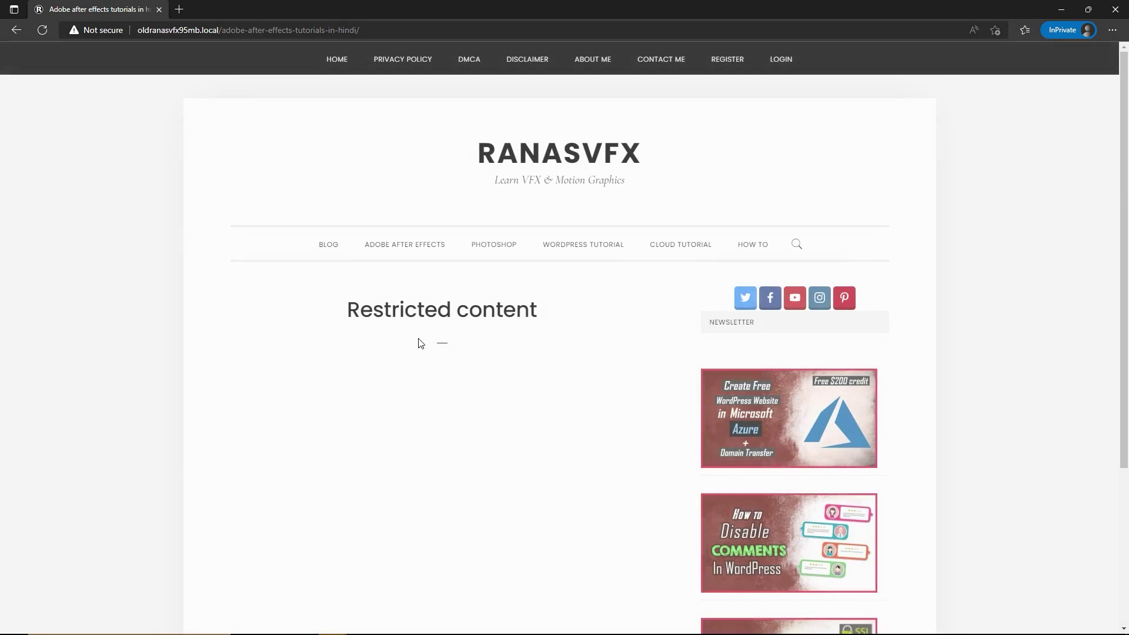
click(782, 61)
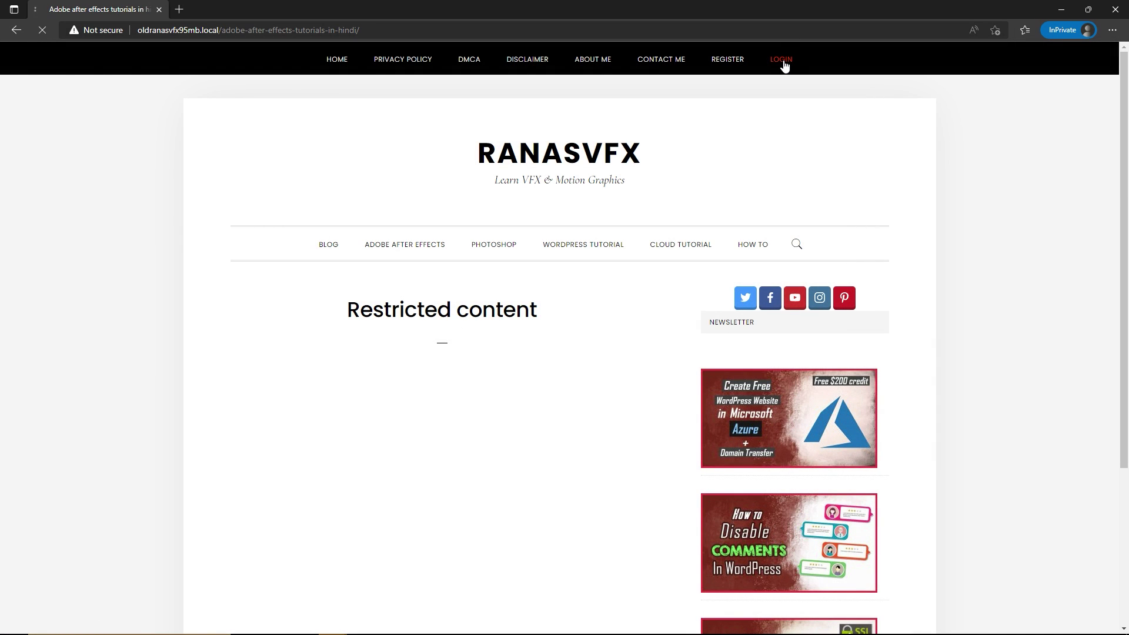
click(392, 464)
click(388, 529)
mouse_move(405, 244)
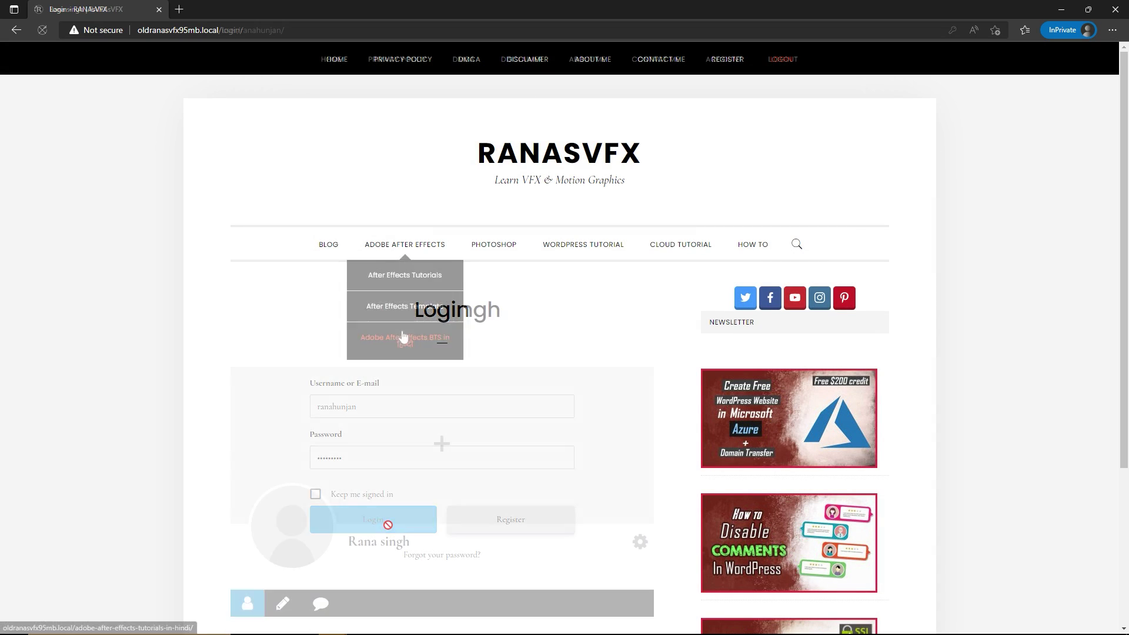
click(403, 335)
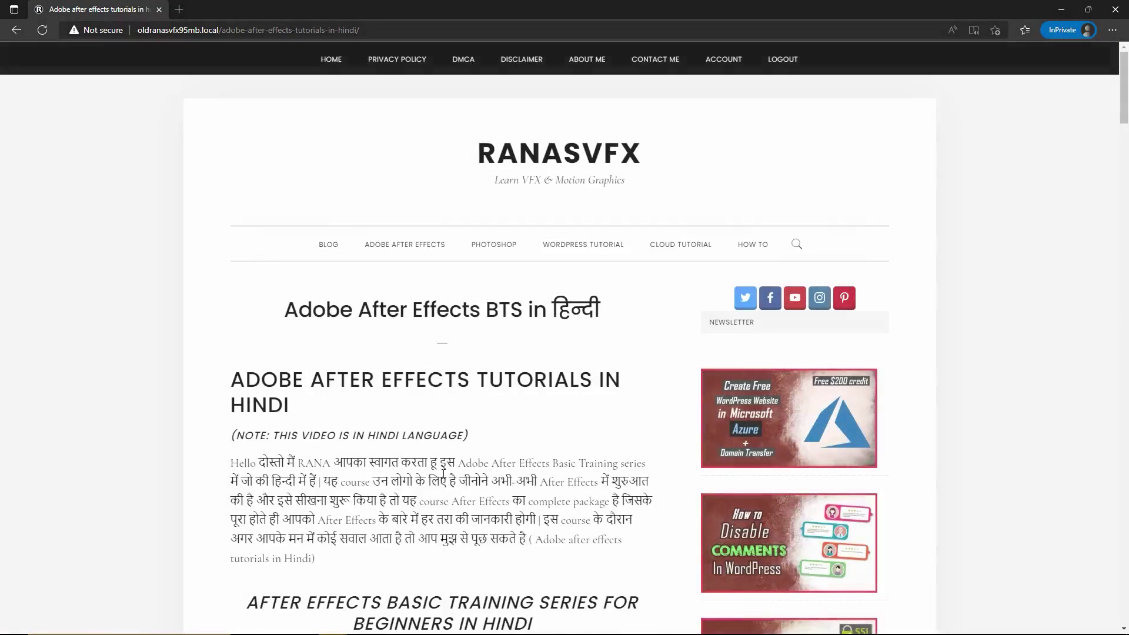
scroll(297, 310, down, 20)
scroll(478, 406, up, 20)
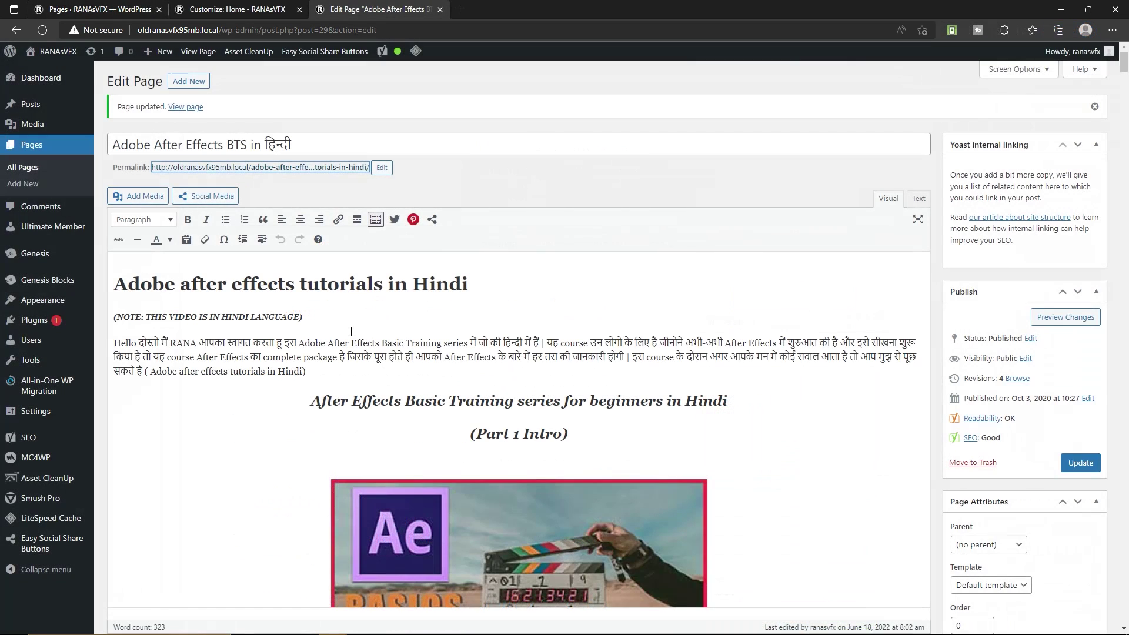
Edit the Adobe After Effects category: enable Restrict access, choose Logged in users, tick Subscriber, and update
mouse_move(45, 116)
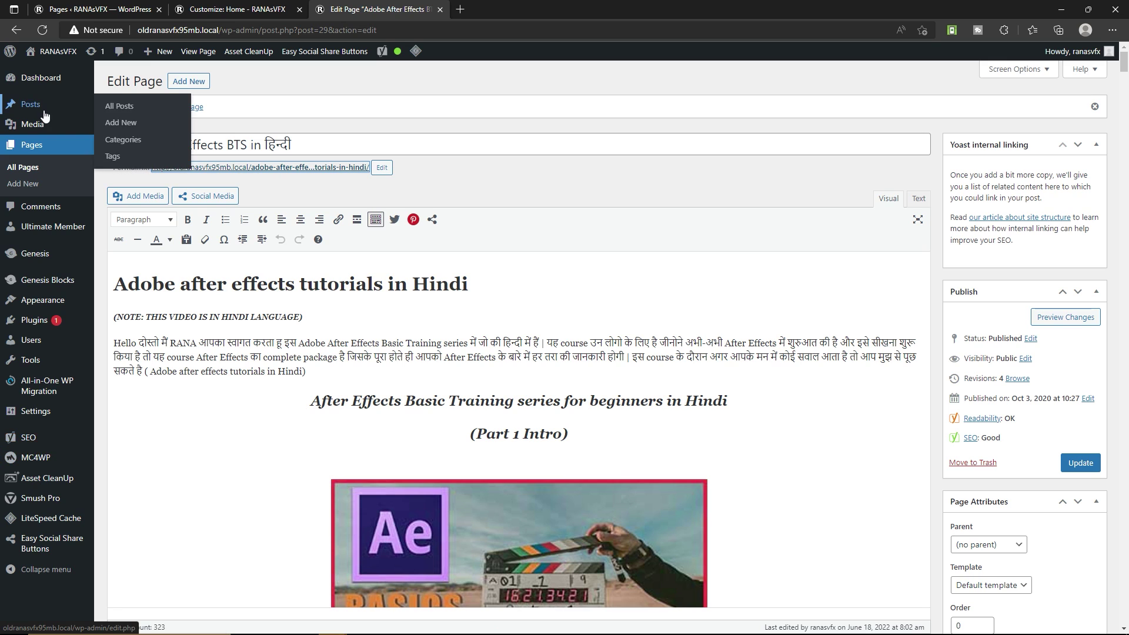
click(122, 141)
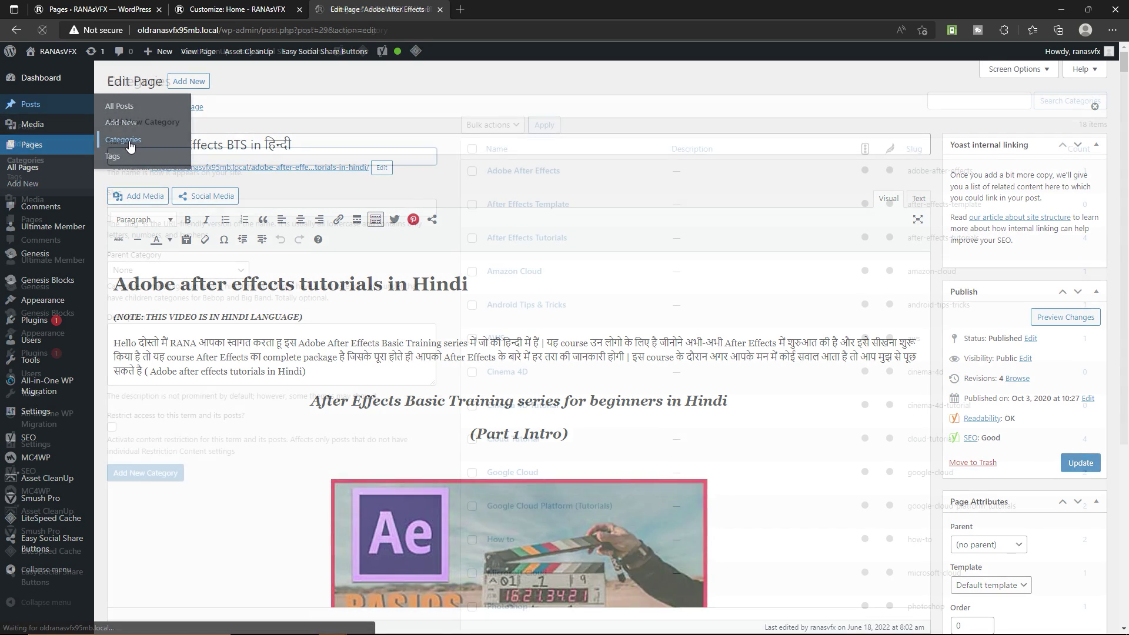
click(536, 171)
scroll(664, 210, down, 7)
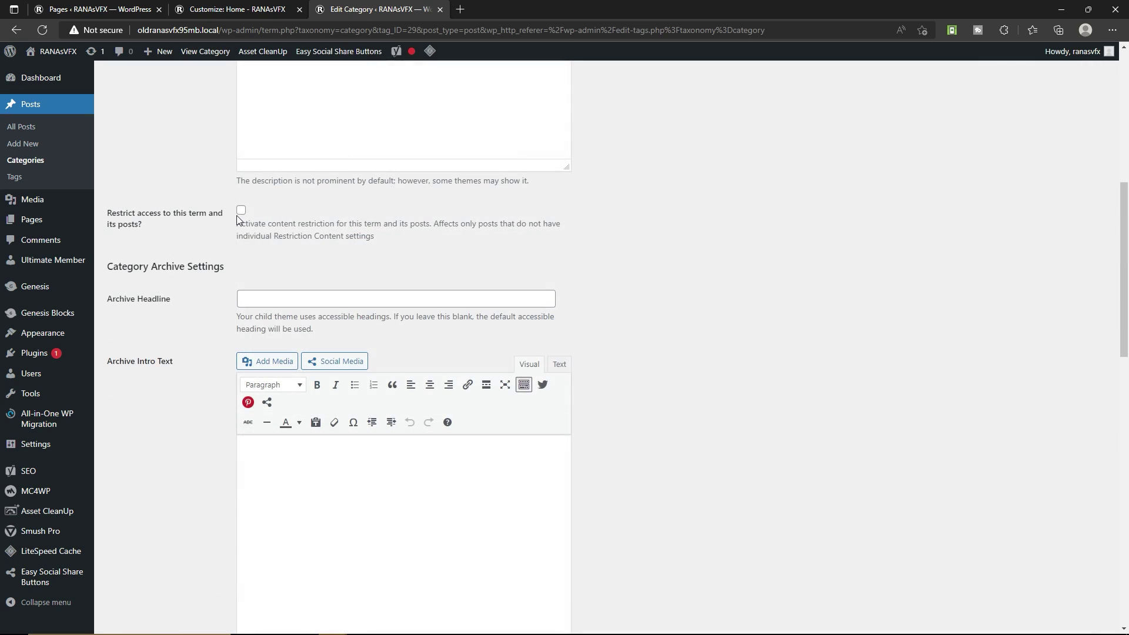
click(240, 211)
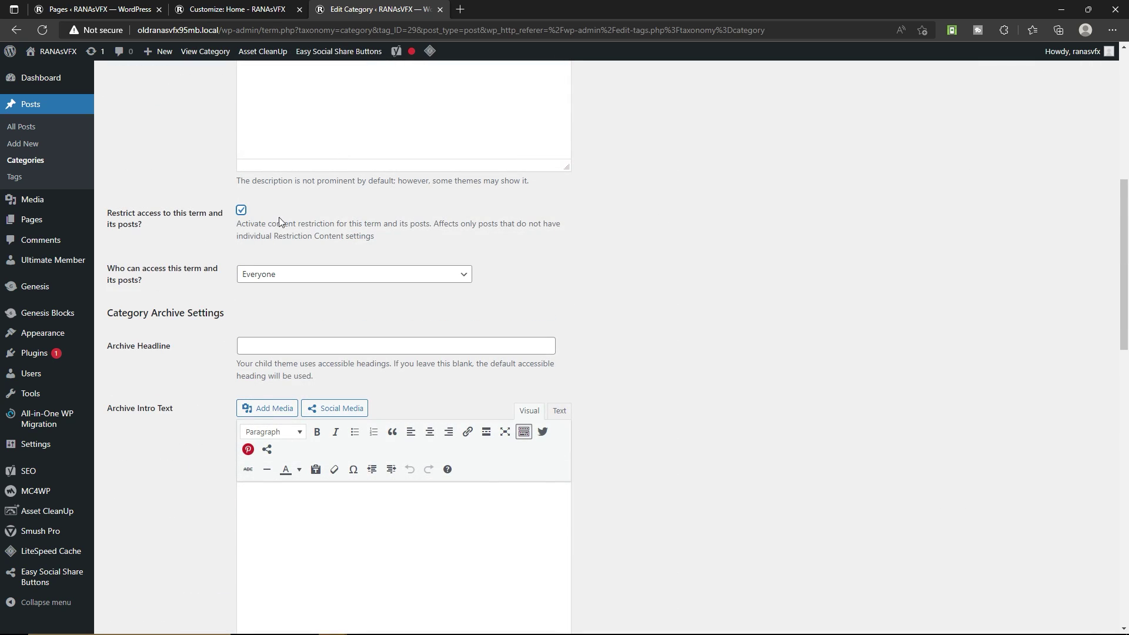
click(308, 276)
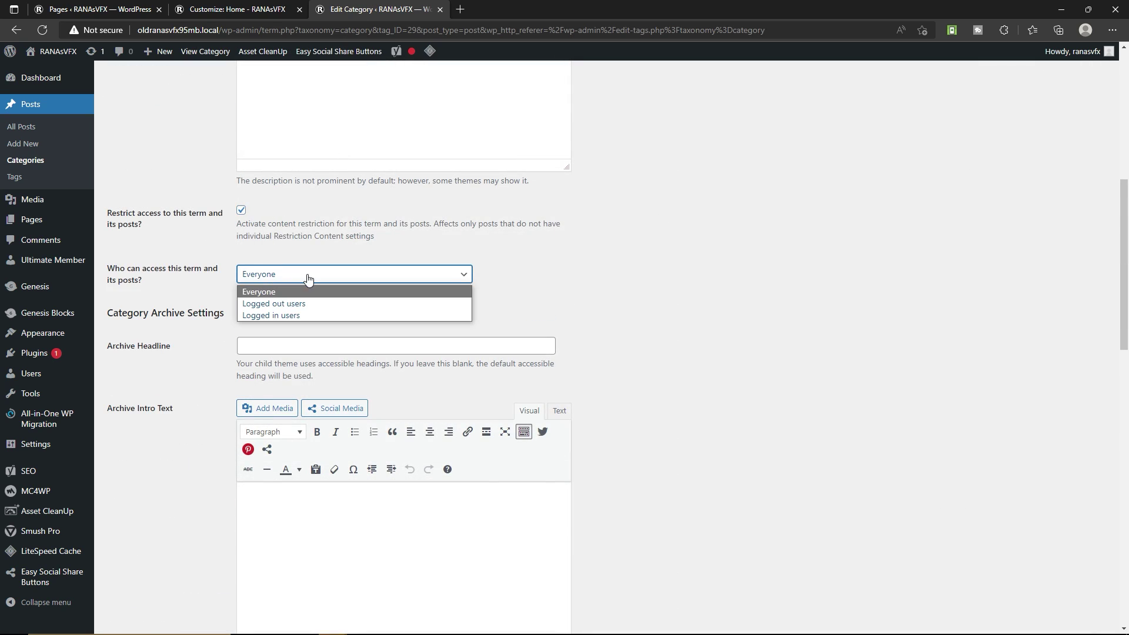
click(289, 315)
click(352, 322)
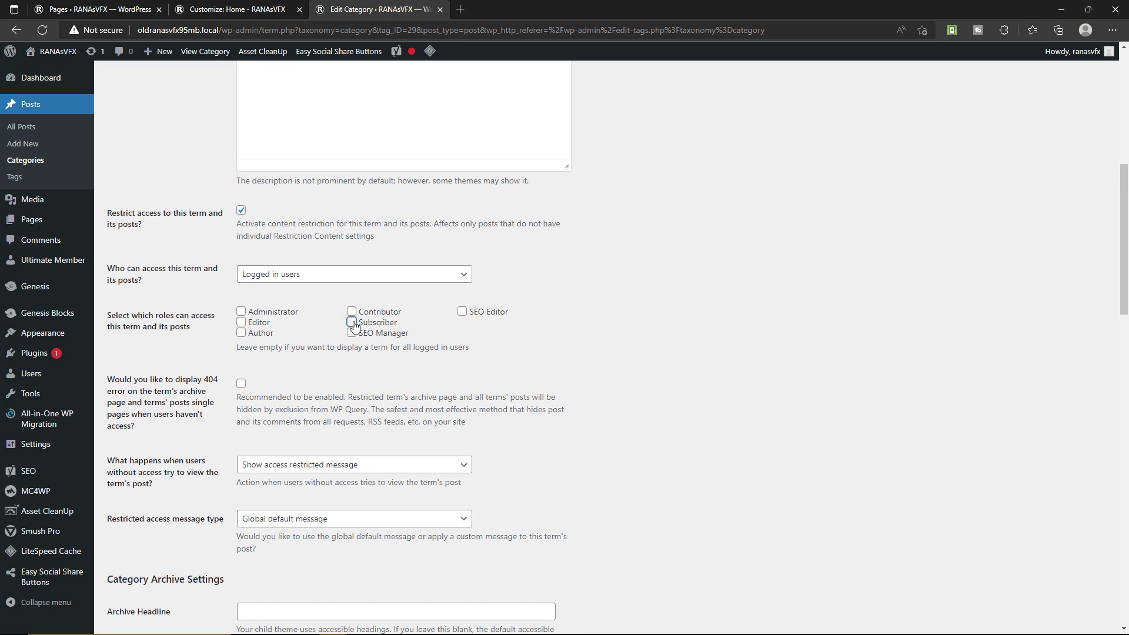
scroll(653, 338, down, 15)
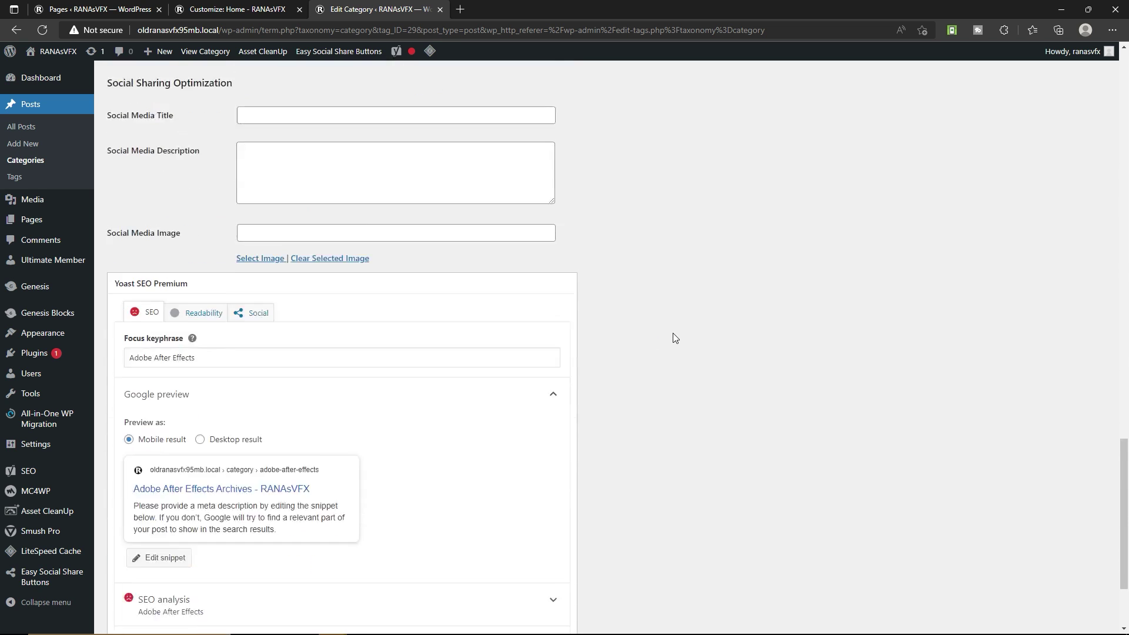
click(125, 587)
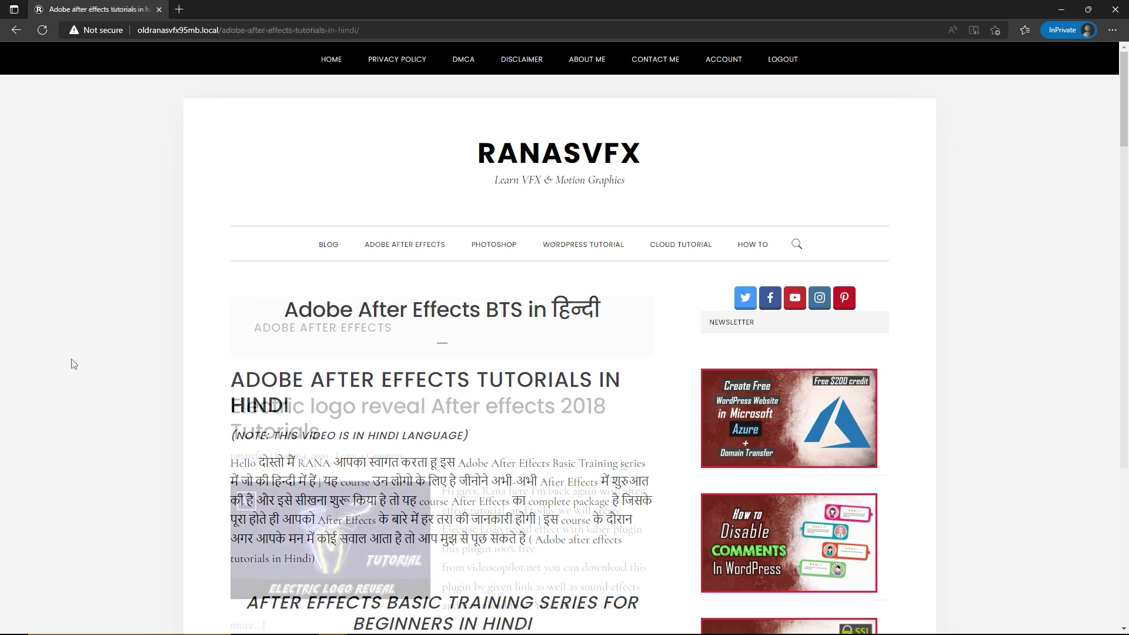
scroll(71, 365, down, 4)
scroll(650, 305, up, 4)
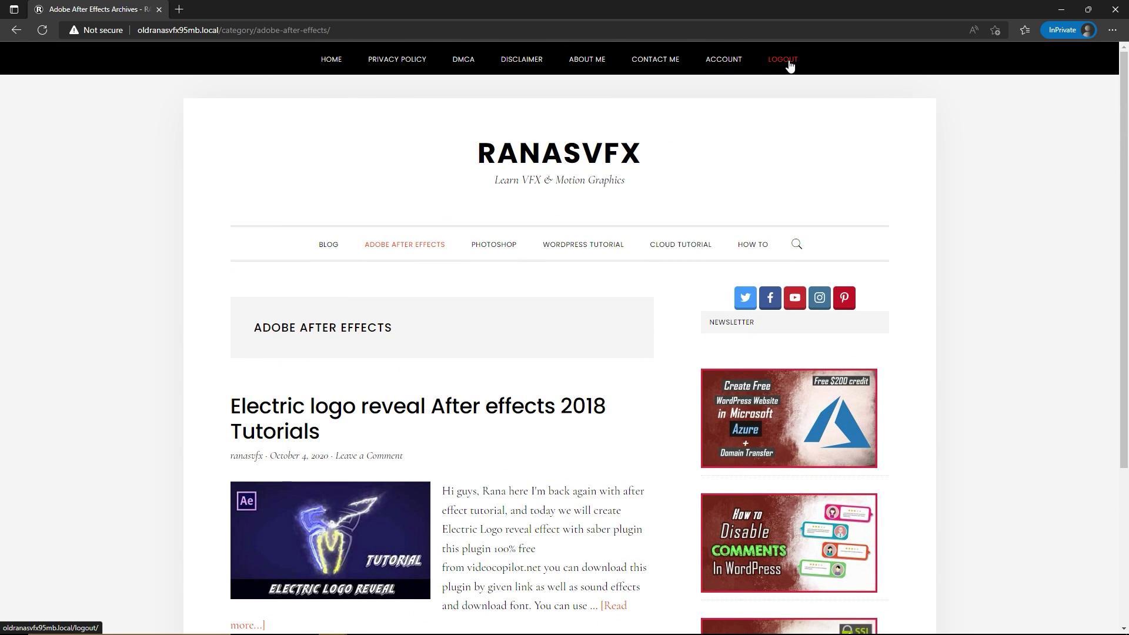
click(788, 64)
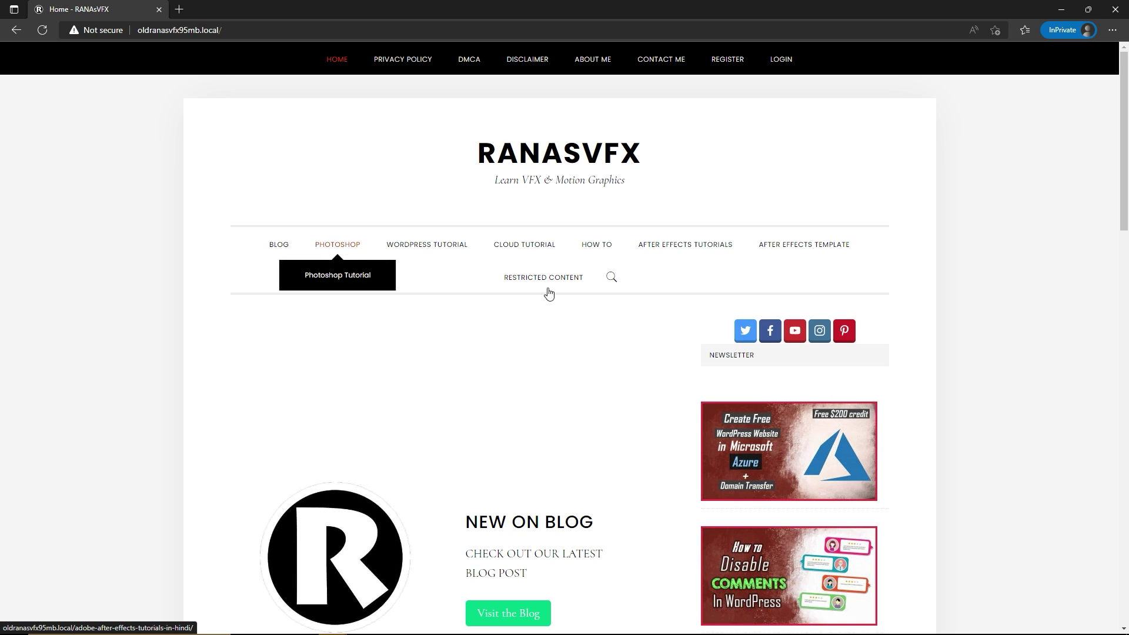
click(552, 279)
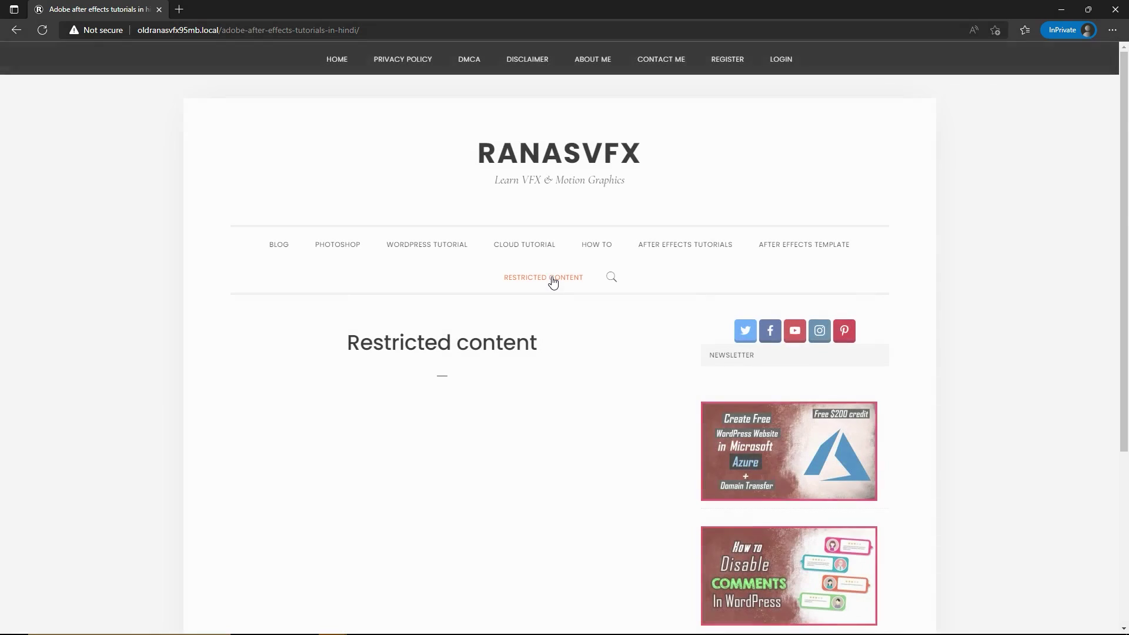
click(312, 33)
key(BackSpace)
key(BackSpace)
key(BackSpace)
key(BackSpace)
key(BackSpace)
key(BackSpace)
key(BackSpace)
key(BackSpace)
key(BackSpace)
key(BackSpace)
key(BackSpace)
key(BackSpace)
key(BackSpace)
key(BackSpace)
key(BackSpace)
key(BackSpace)
key(BackSpace)
key(BackSpace)
key(BackSpace)
key(BackSpace)
key(Return)
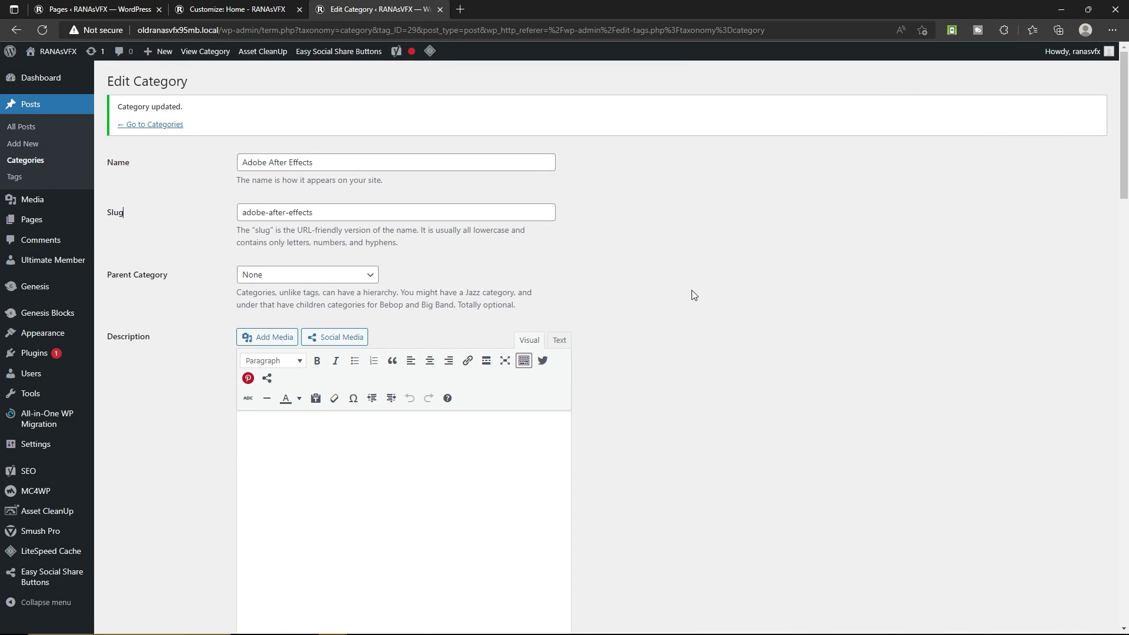
Put the subscriber account's membership into Pending Review from the All Users list
mouse_move(54, 376)
click(109, 377)
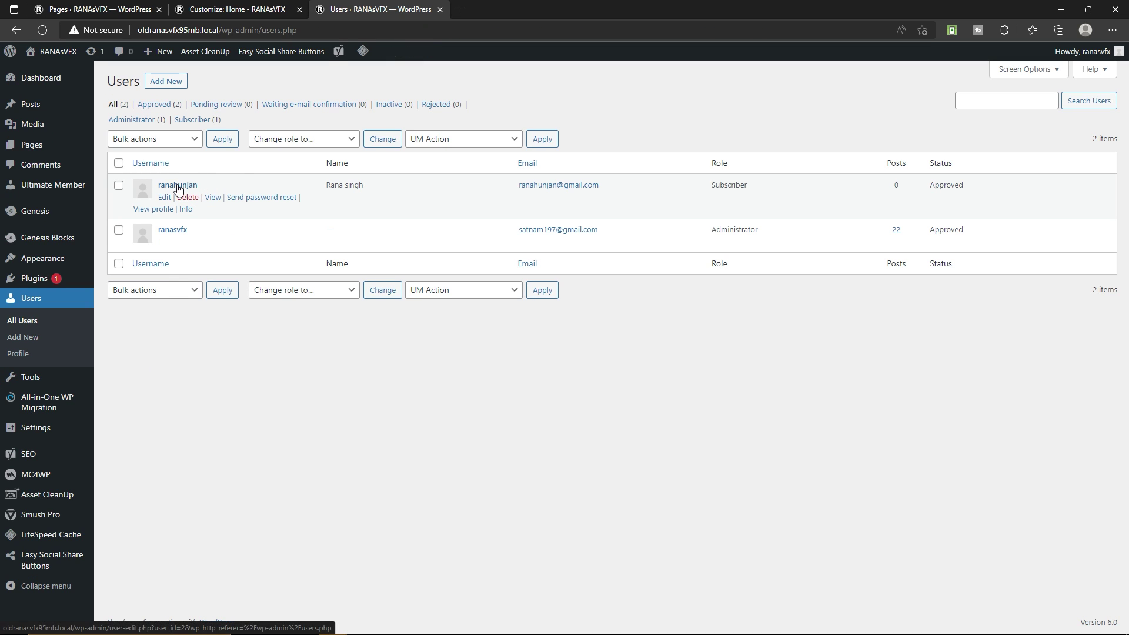
click(119, 186)
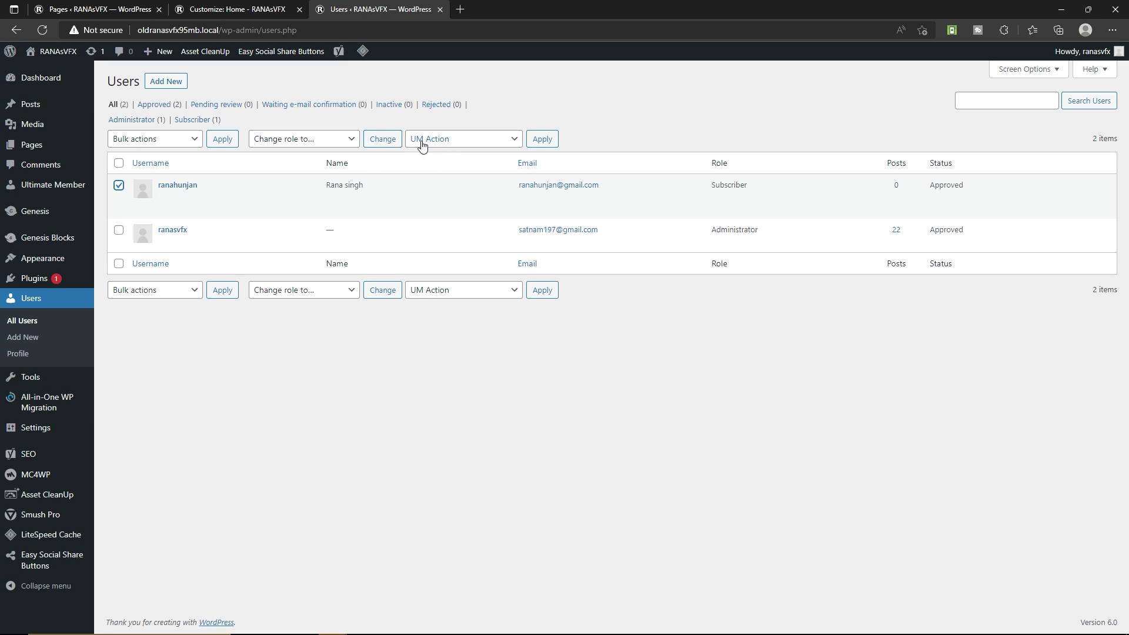
click(510, 144)
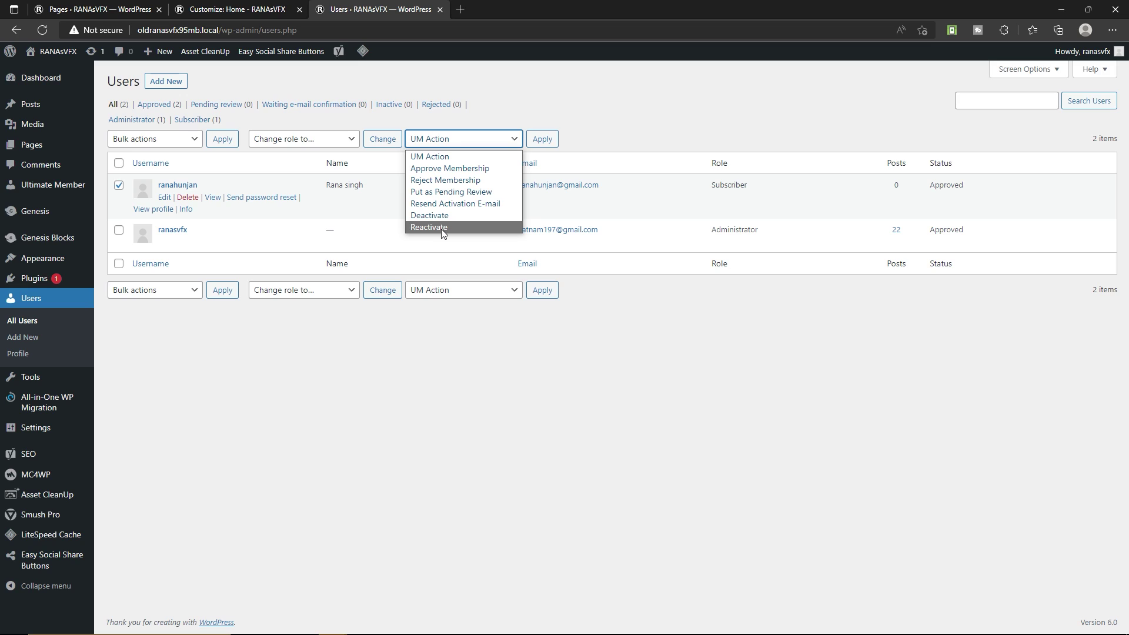
click(472, 192)
click(542, 138)
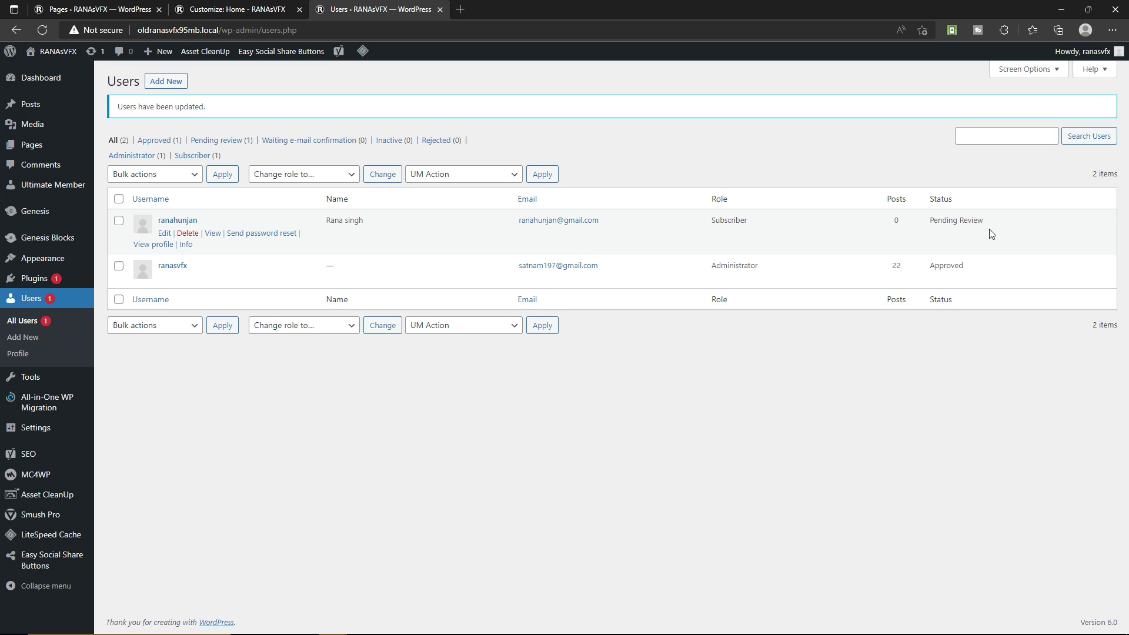
Approve the subscriber's membership again with the Approve Membership action
click(123, 223)
click(441, 174)
click(449, 195)
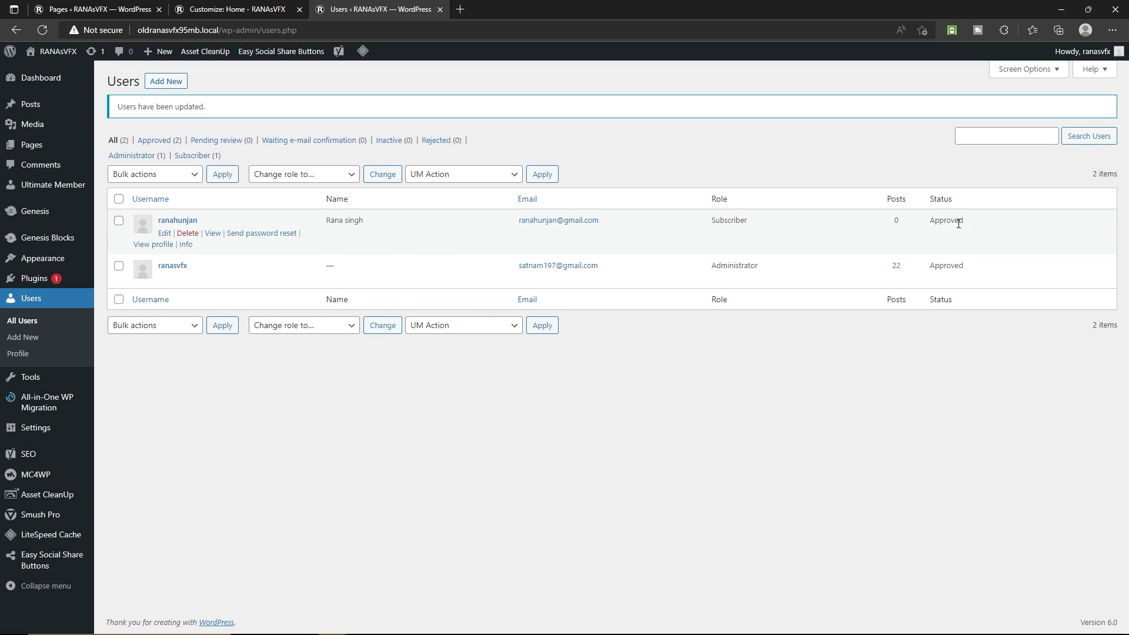